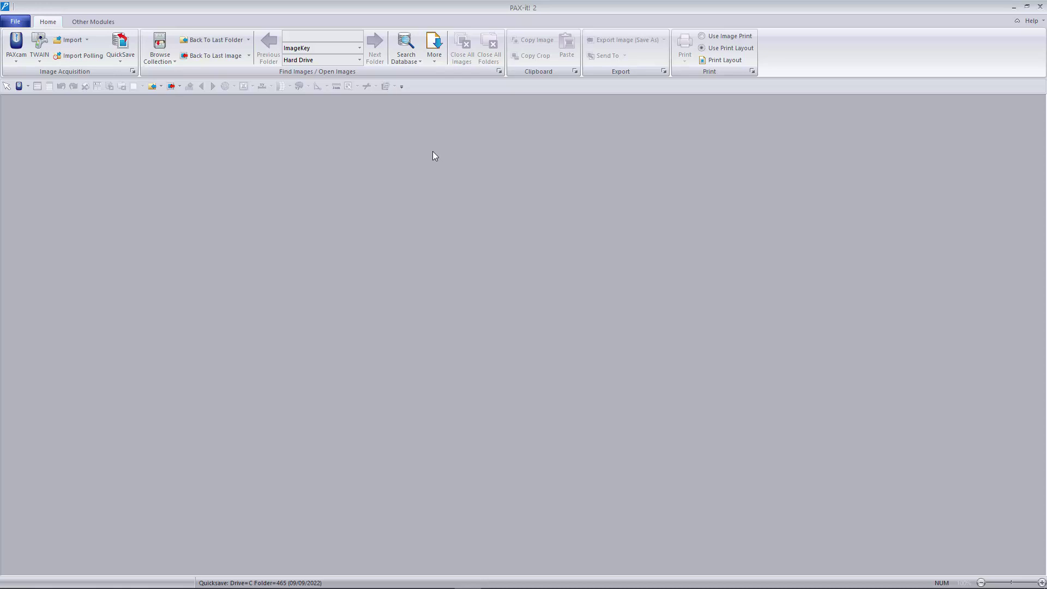
Browse Customer 1 > Part # F1111 > 09/07/2022, then expand Part # F2222 and Customer 2.
click(160, 44)
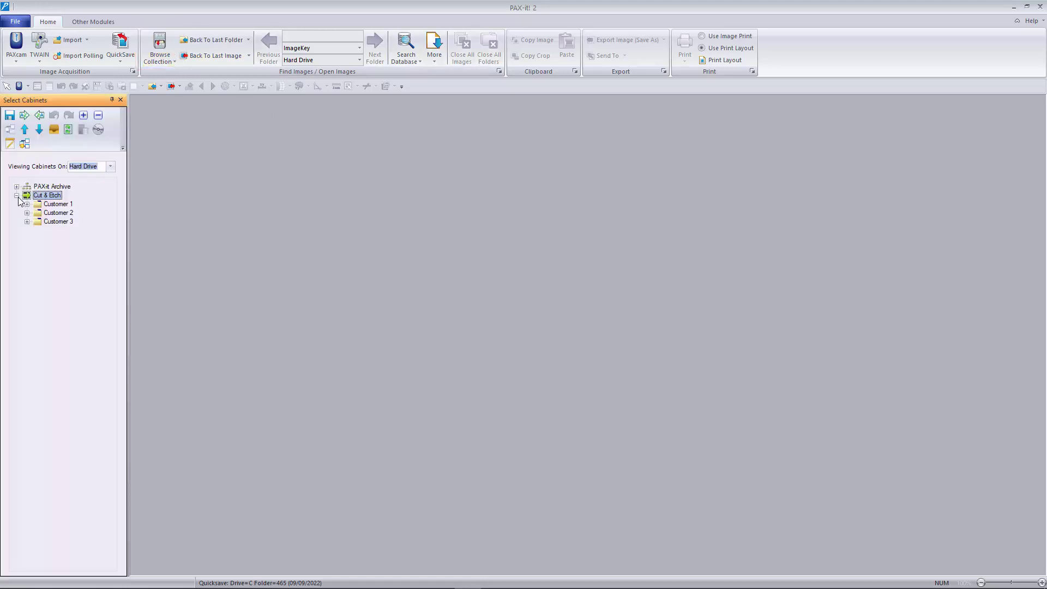
click(26, 204)
click(37, 213)
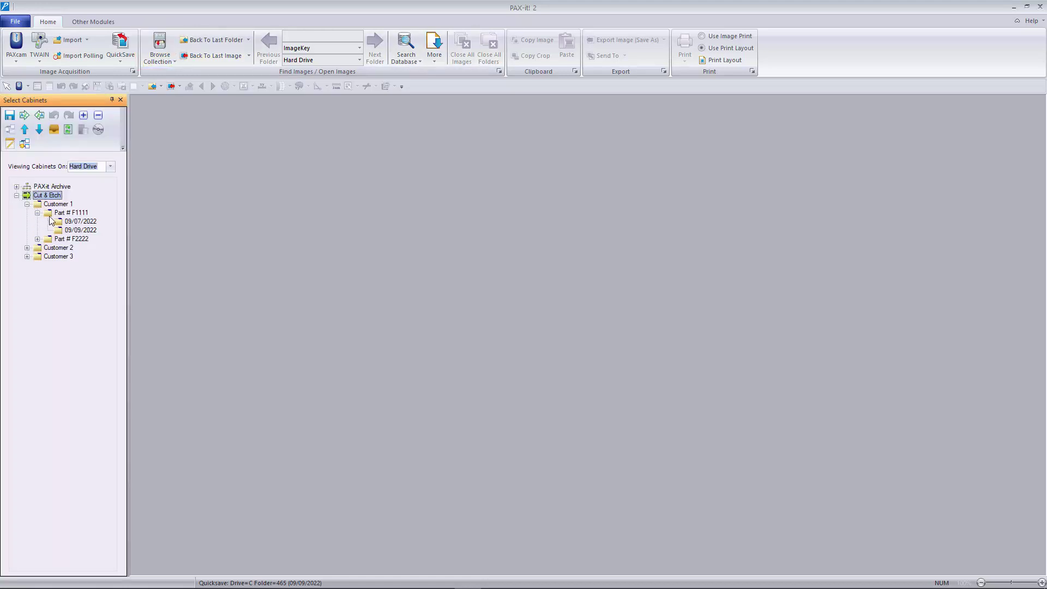
click(88, 221)
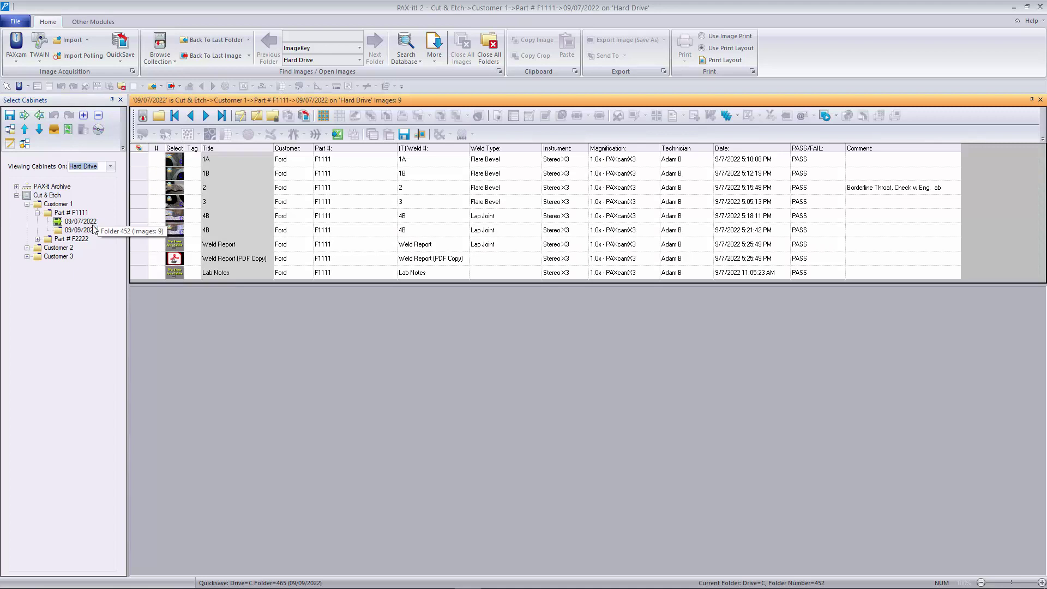
click(37, 239)
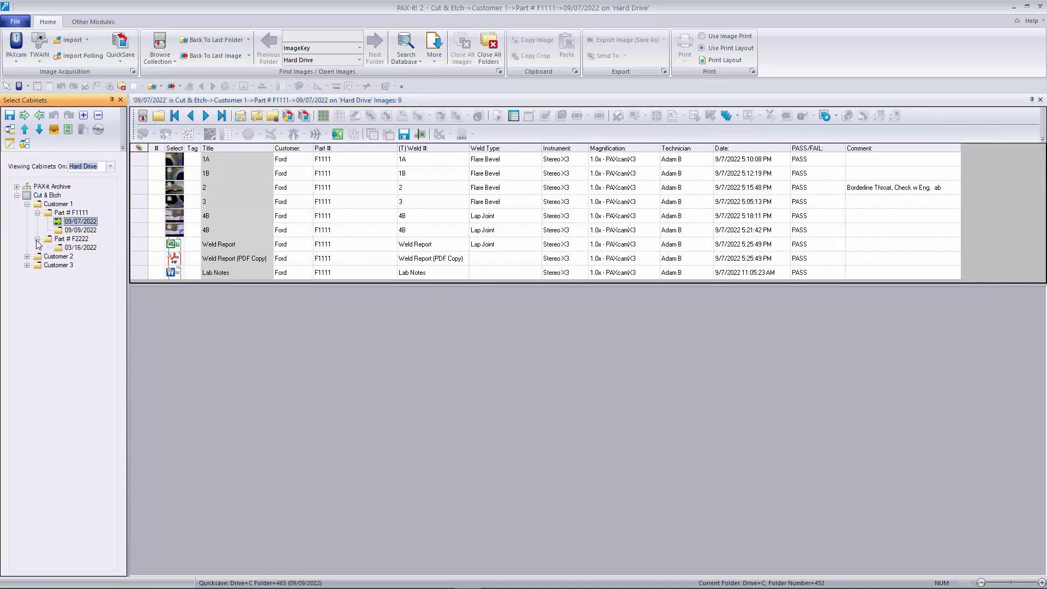
click(27, 257)
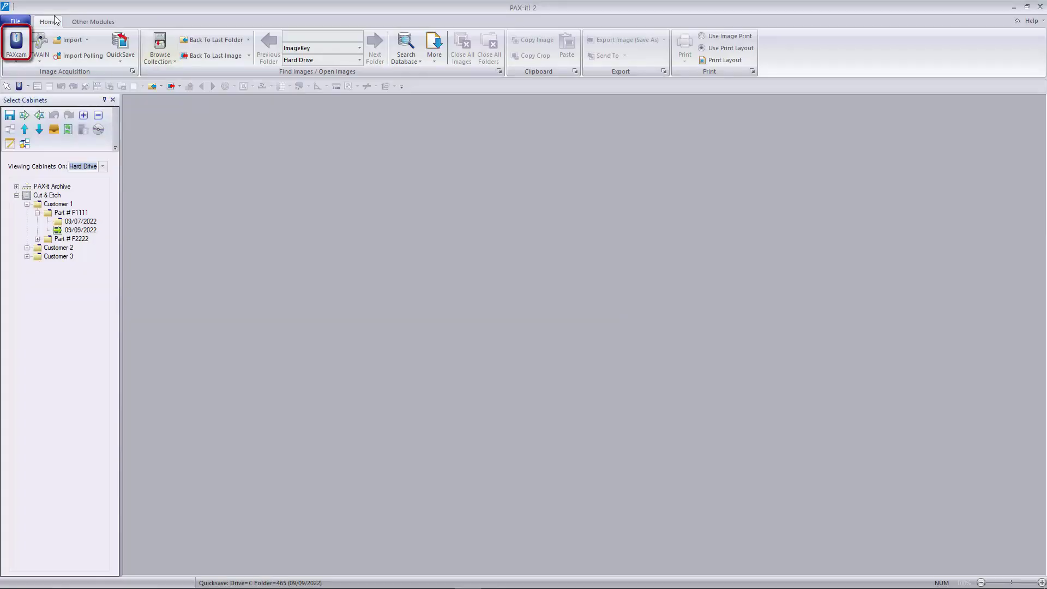
Start the PAXcam live view, set QuickSave to Customer 1, and capture a weld still.
click(26, 41)
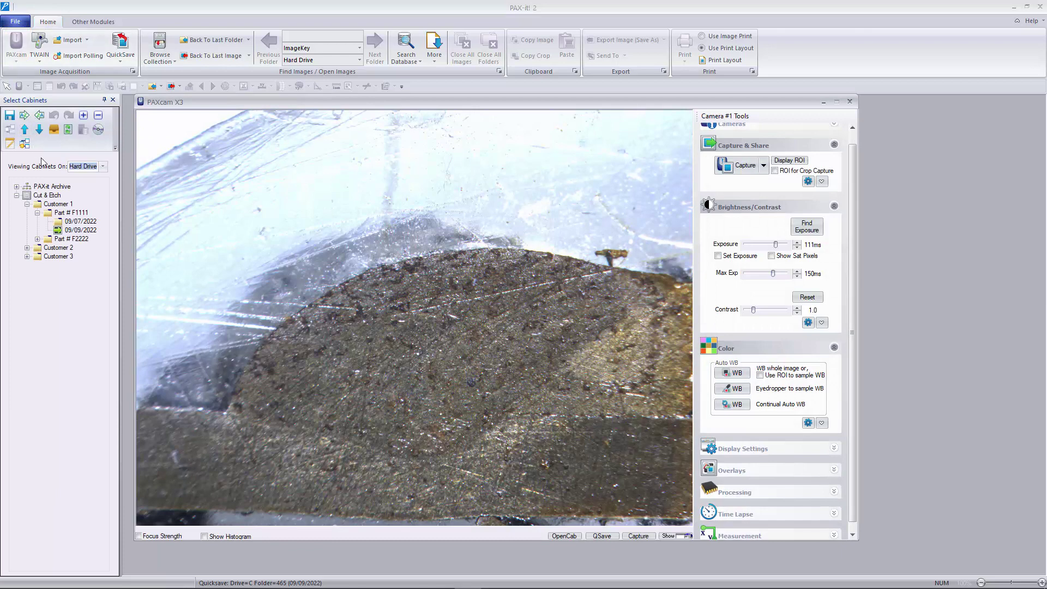
click(133, 65)
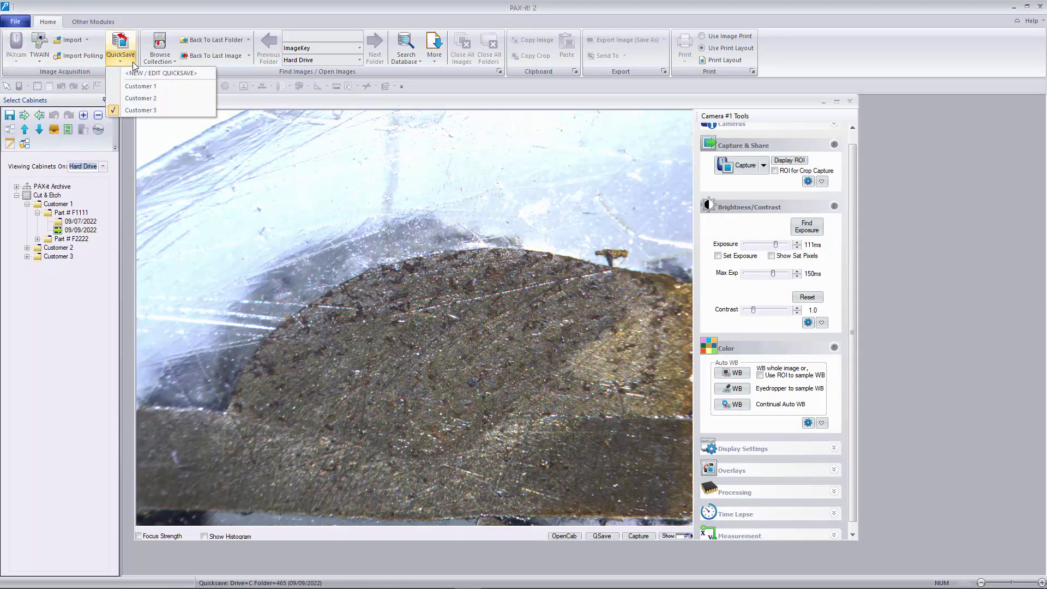
click(171, 87)
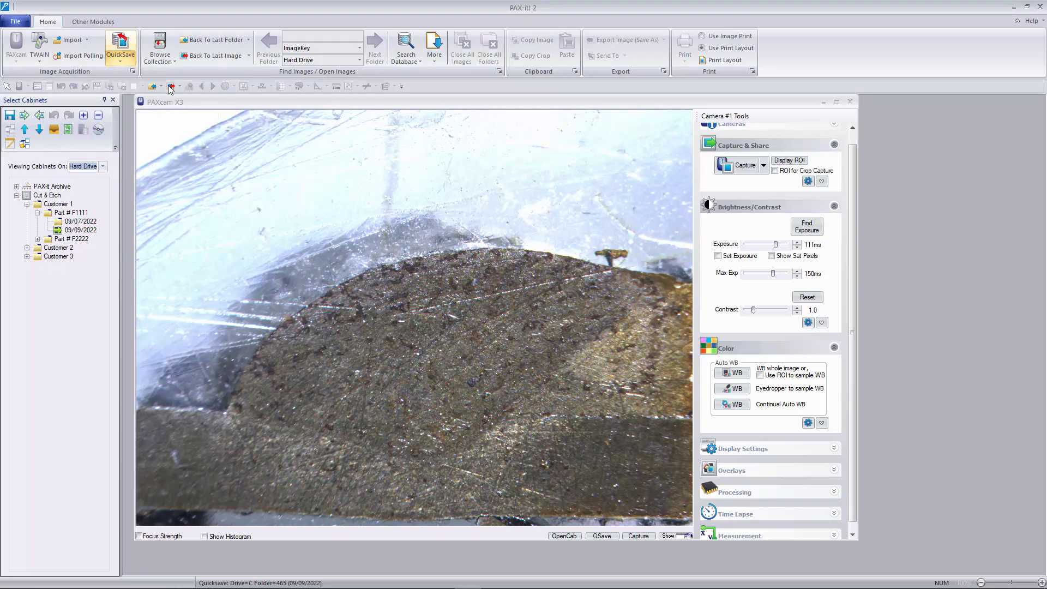
click(742, 166)
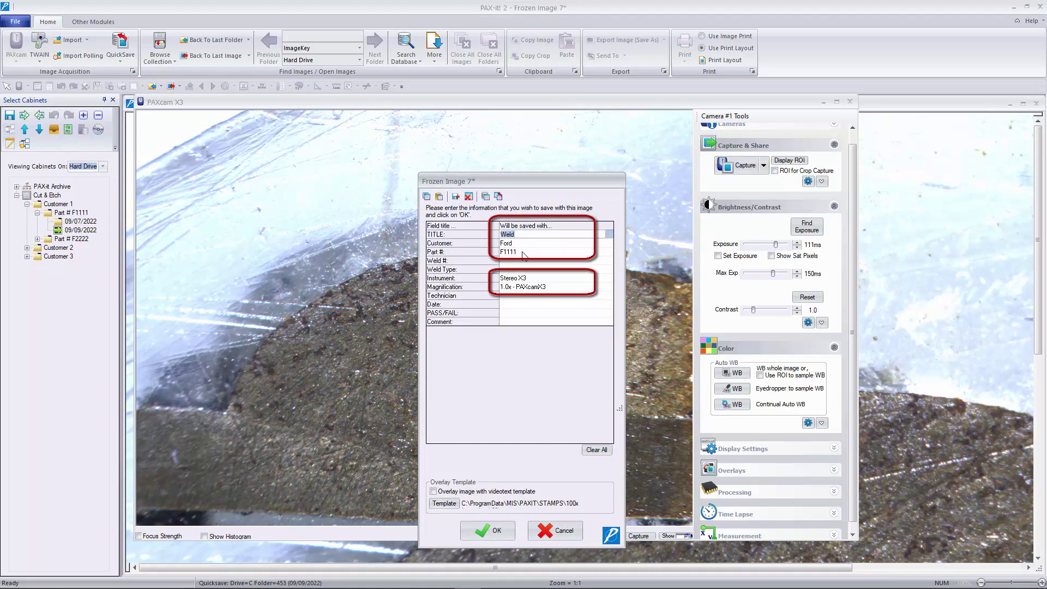
Tag the captured image Weld # 1A, Weld Type Lap Joint, and save it.
click(610, 263)
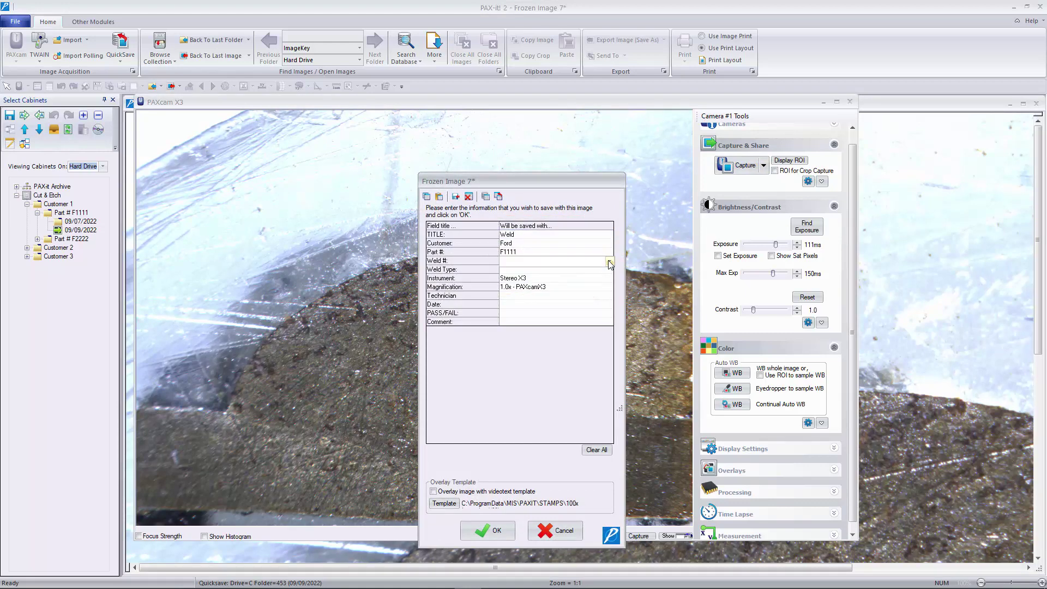
click(610, 263)
click(609, 264)
click(610, 271)
click(610, 272)
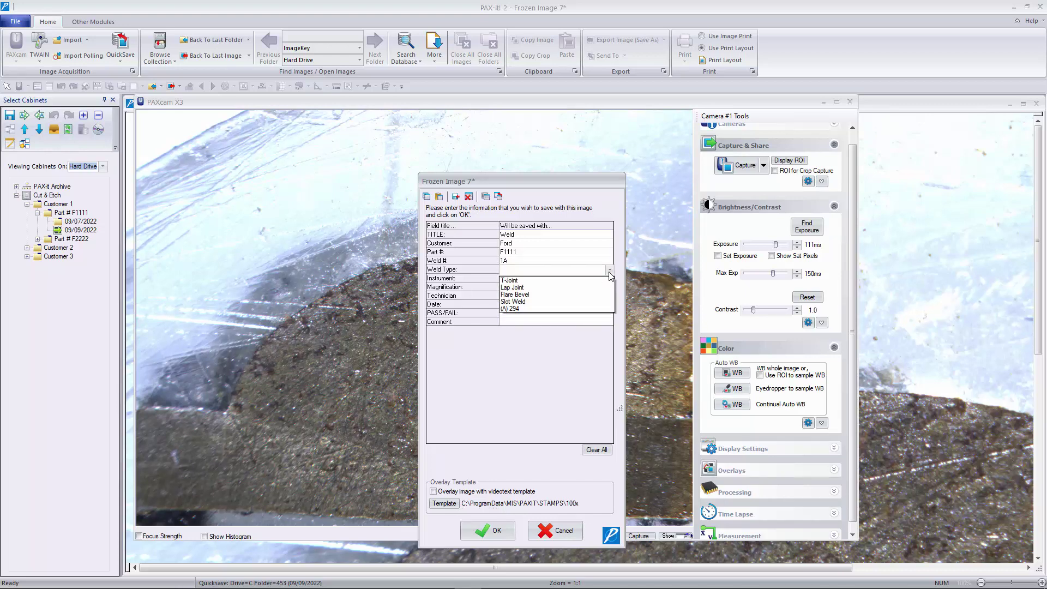
click(611, 288)
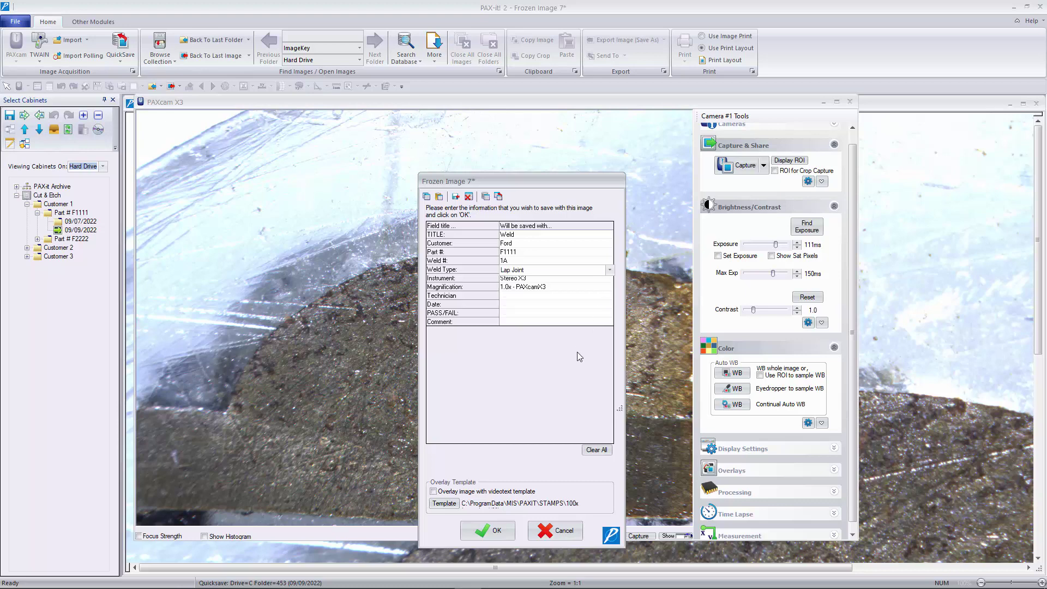
click(505, 534)
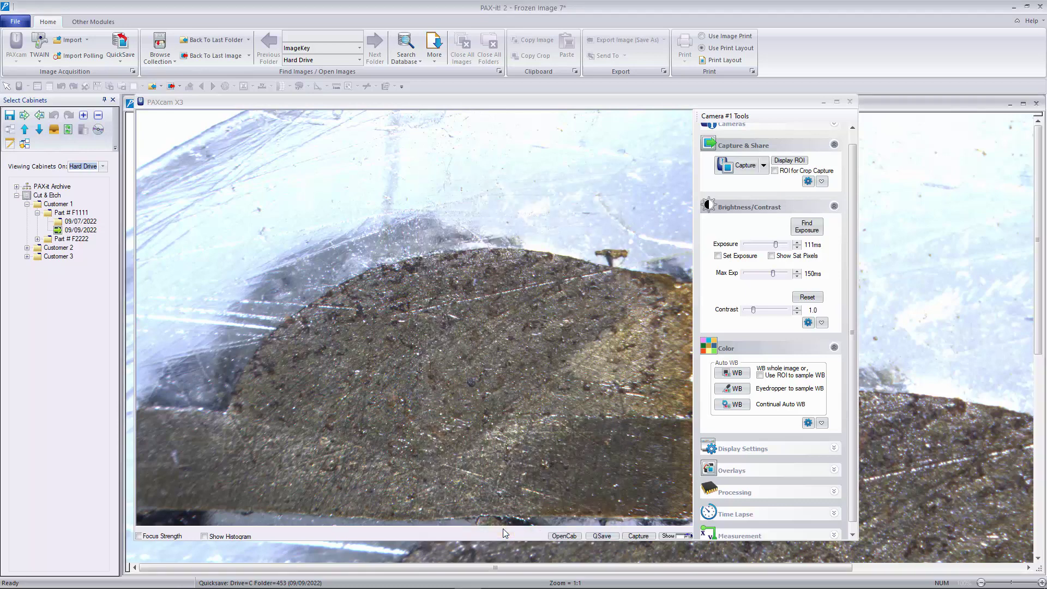
Capture a second image, choose its technician, and save it with the tags.
click(754, 172)
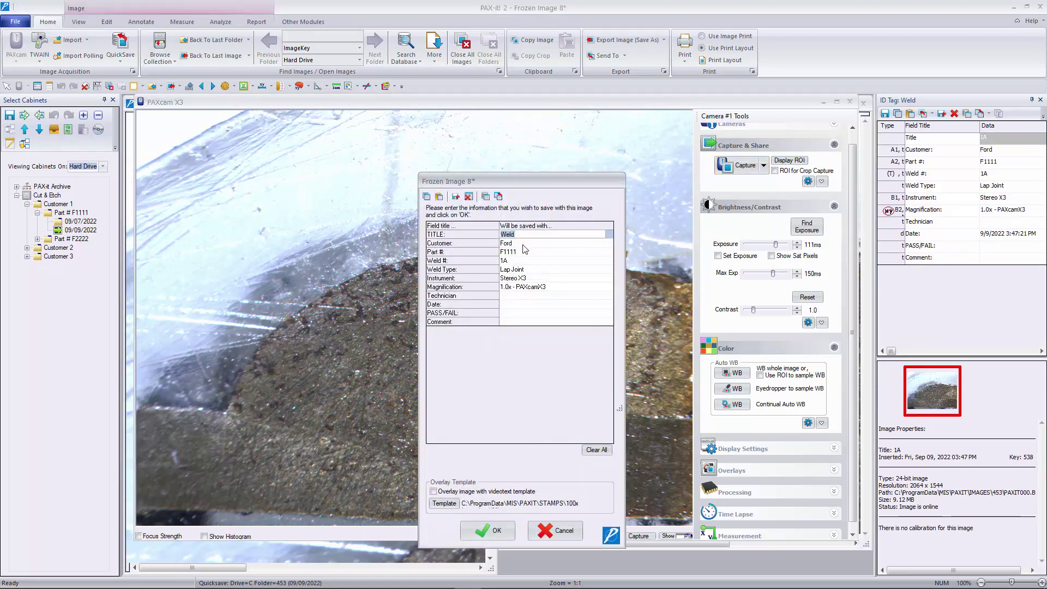
click(526, 296)
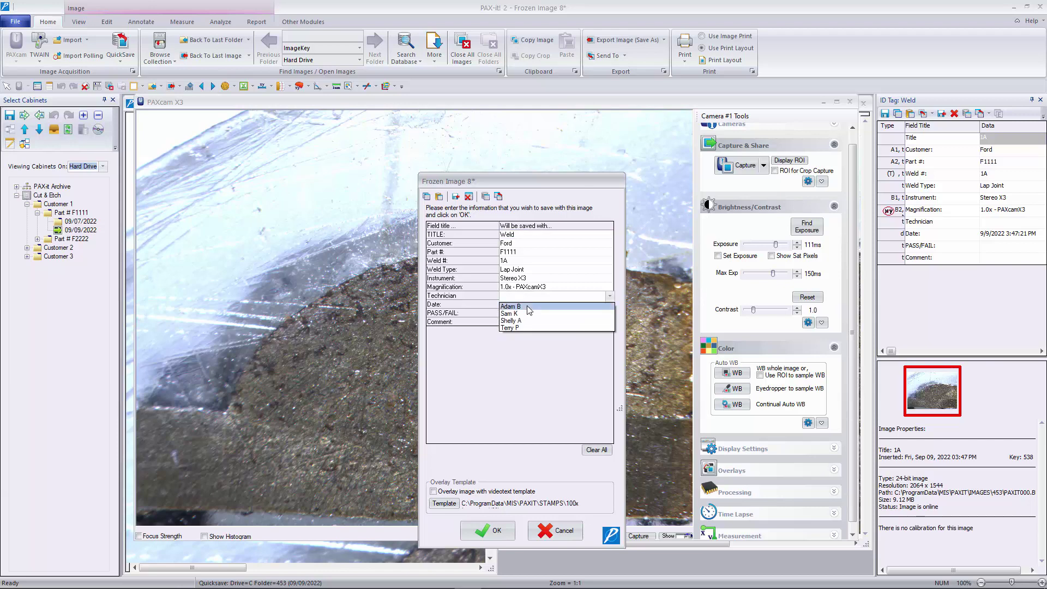
click(529, 307)
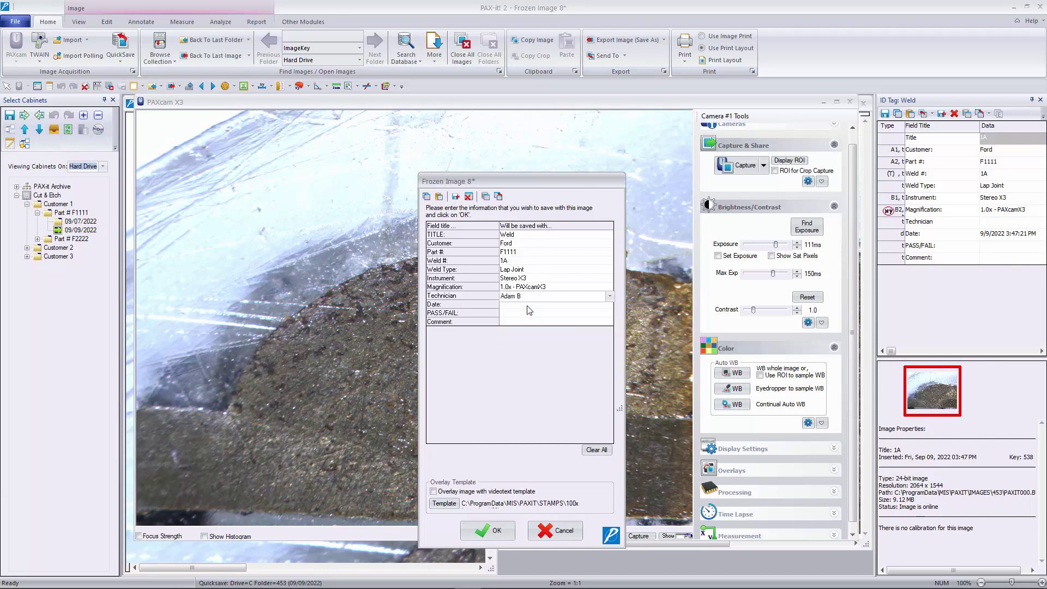
click(497, 531)
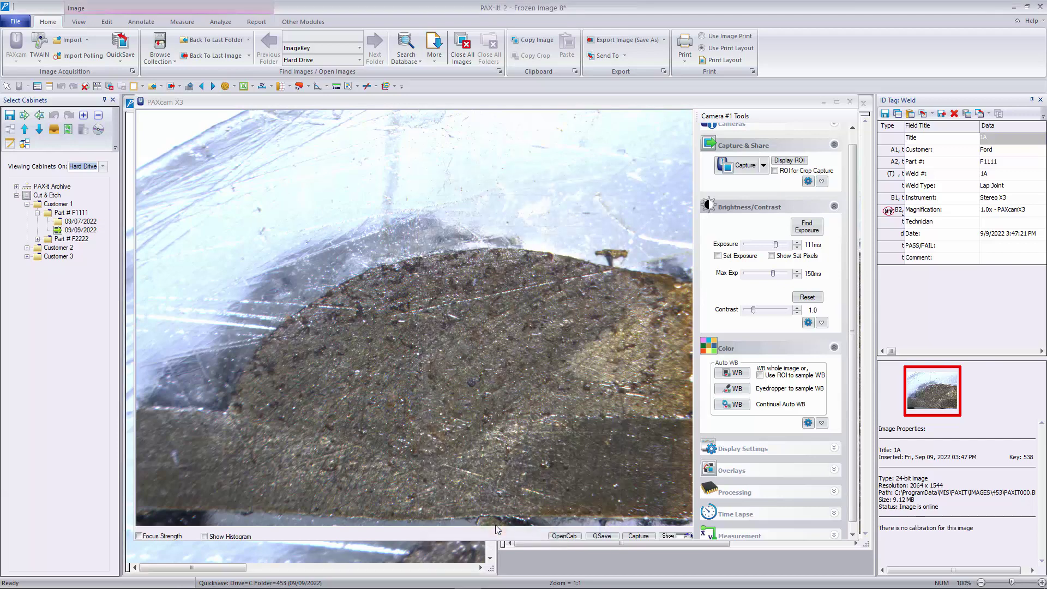
Minimize the PAXcam window and begin a new measurement sequence from Measure.
click(824, 102)
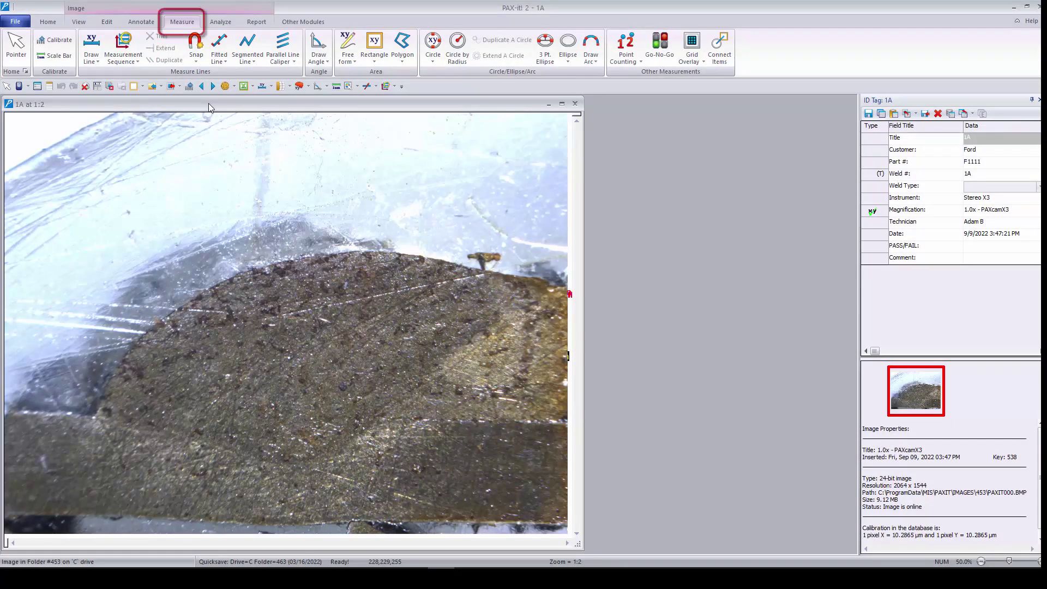
click(122, 58)
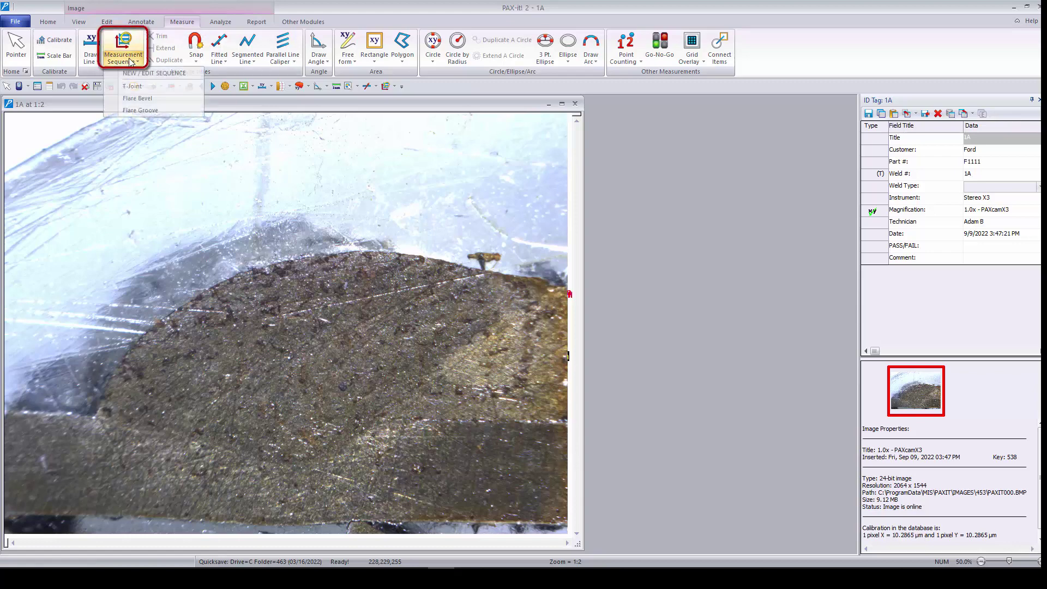
click(176, 79)
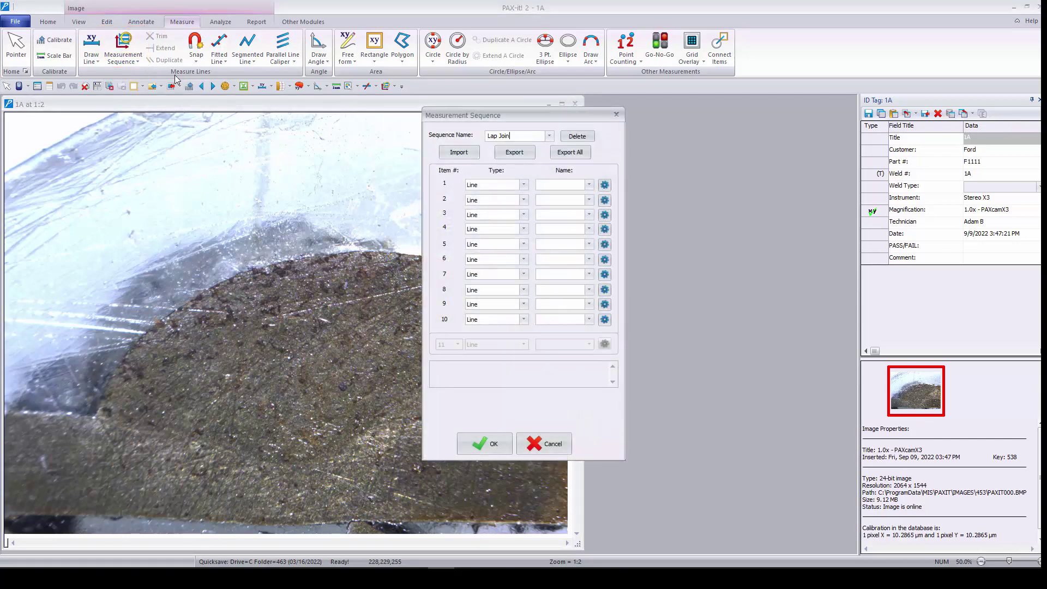
Name the first two measurement lines t1 and t2.
text(t)
click(554, 185)
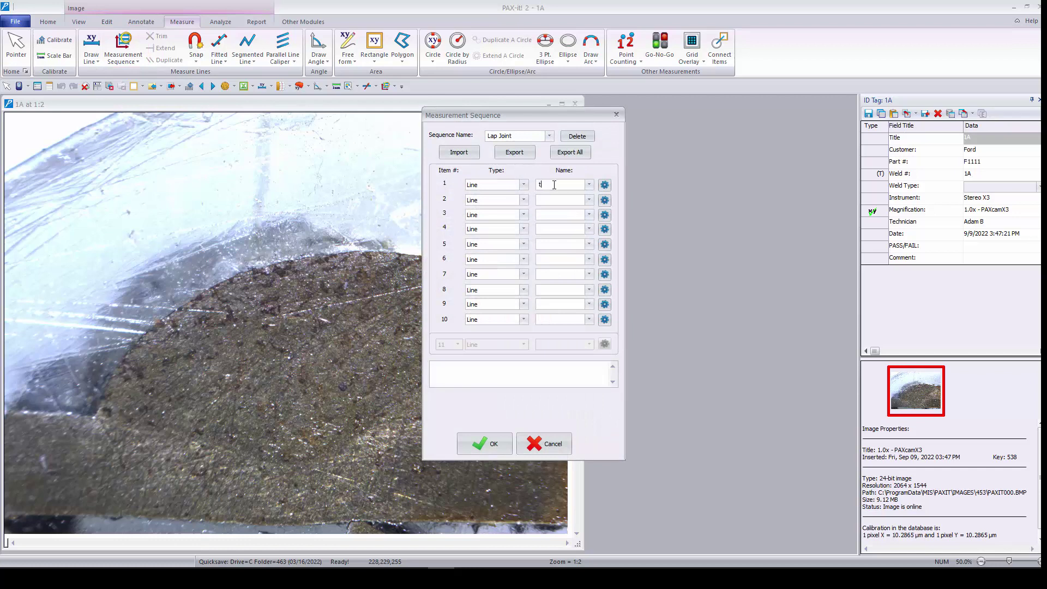
text(t1)
click(548, 200)
text(t2)
click(545, 214)
Name the remaining lines Leg 1, Leg 2, Throat, Pen 1 and Pen 2.
text(Le)
key(Tab)
key(Tab)
text(Leg 2)
key(Tab)
key(Tab)
text(Throat)
key(Tab)
key(Tab)
text(Pen 1)
key(Tab)
key(Tab)
text(Pen)
Add the instruction 'Draw first material thicknes' and save the Lap Joint sequence.
click(547, 378)
text(Draw f)
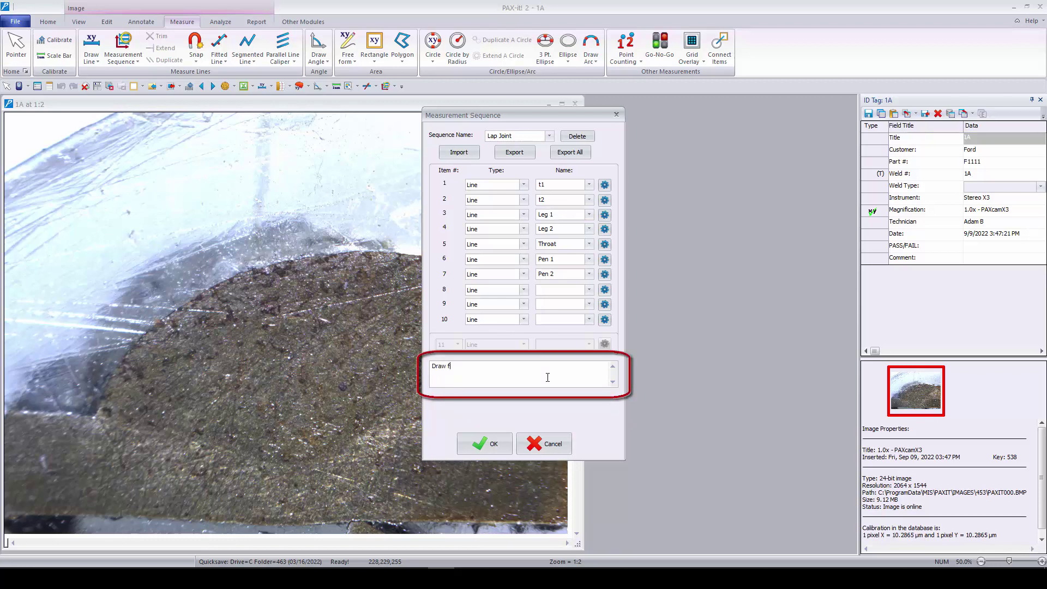
text(irst material thickness)
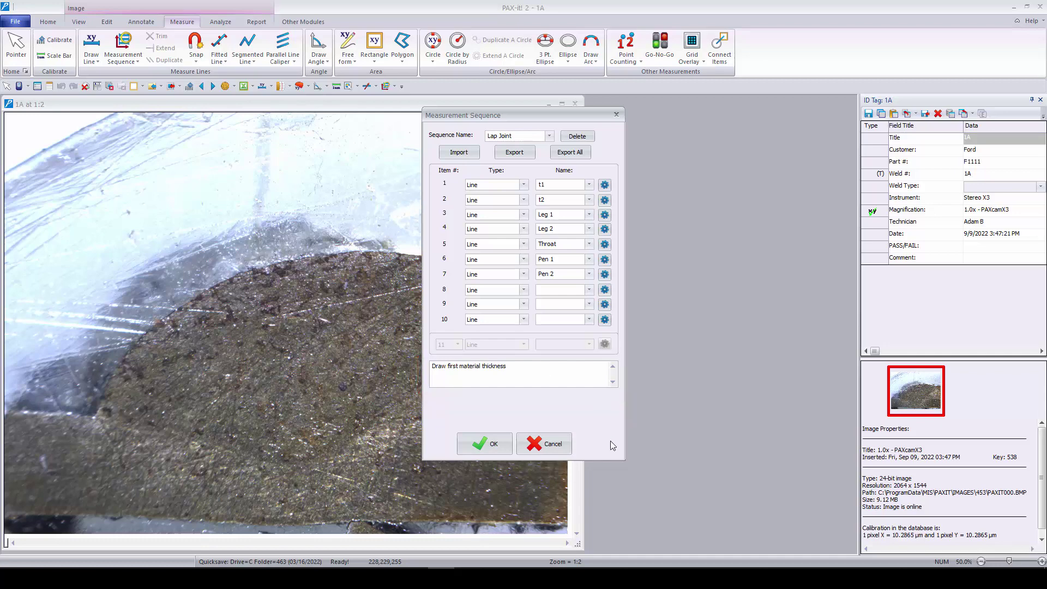
click(505, 444)
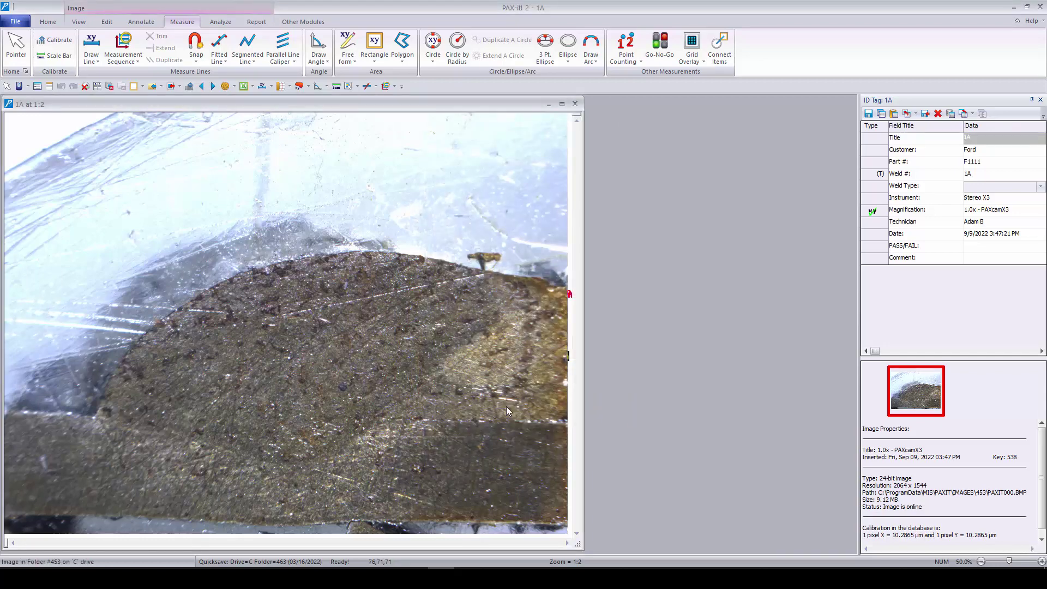
Load the Lap Joint sequence, tag image 1A's weld type Lap Joint, and start measuring.
click(124, 58)
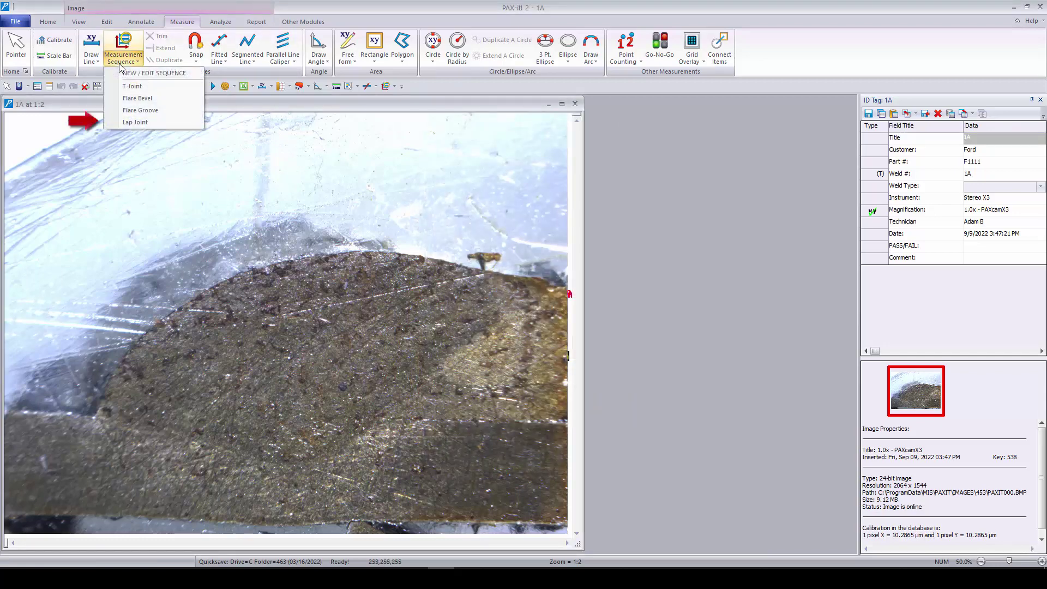
click(194, 124)
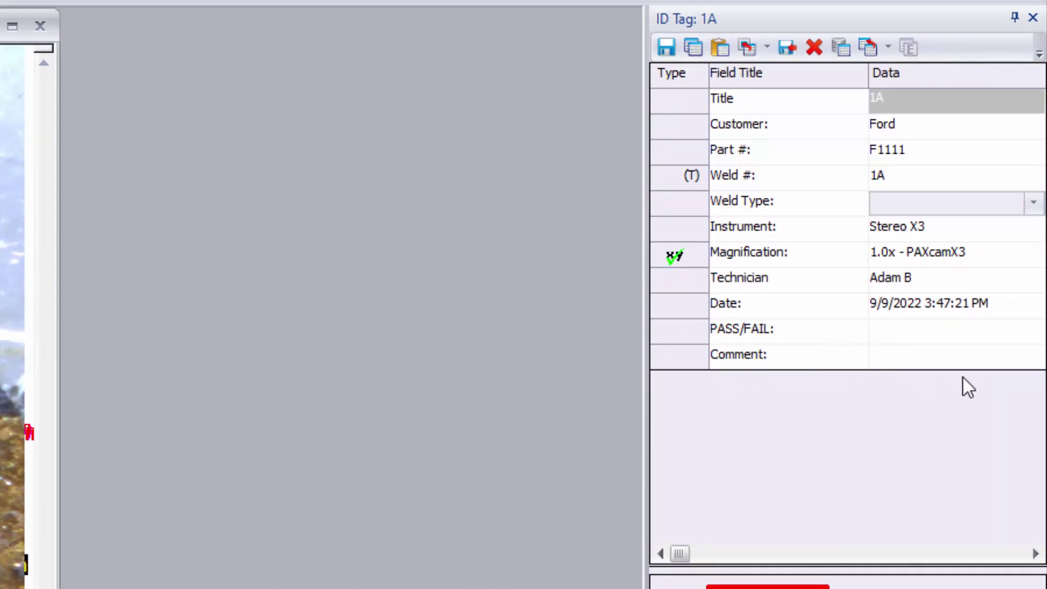
click(1036, 205)
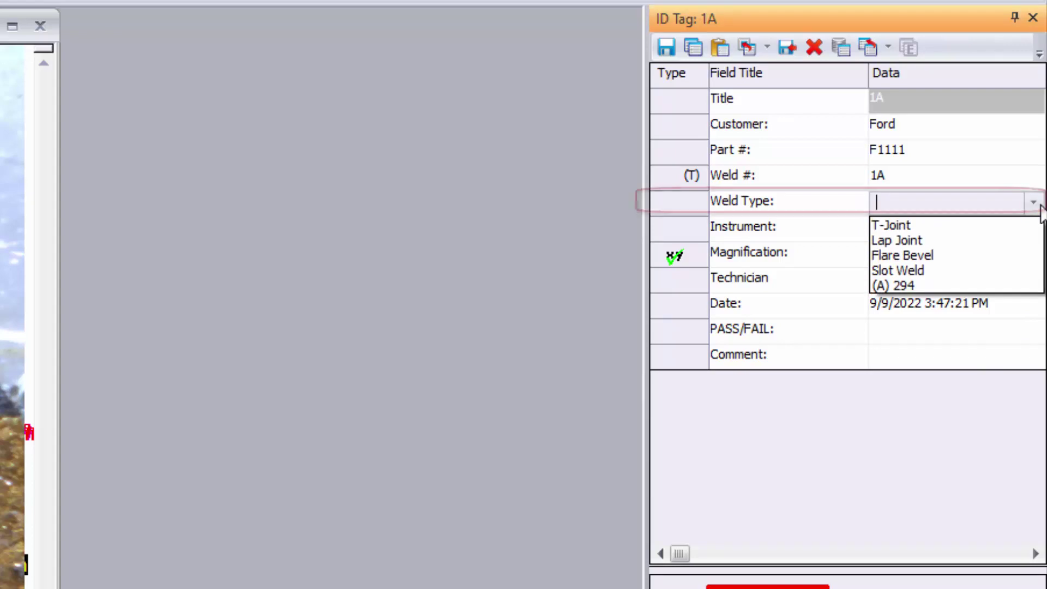
click(1009, 241)
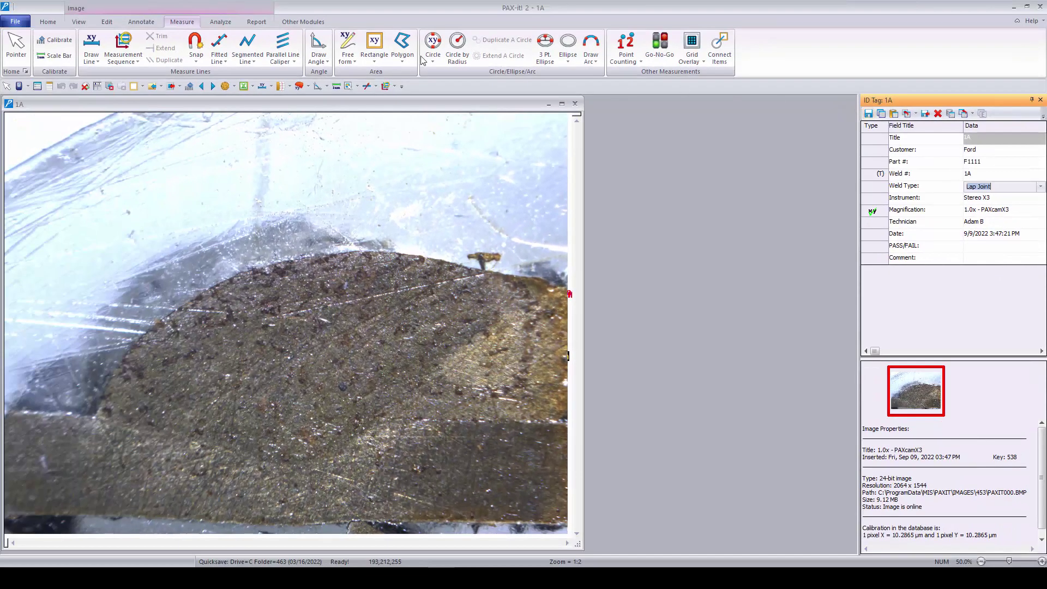
click(123, 39)
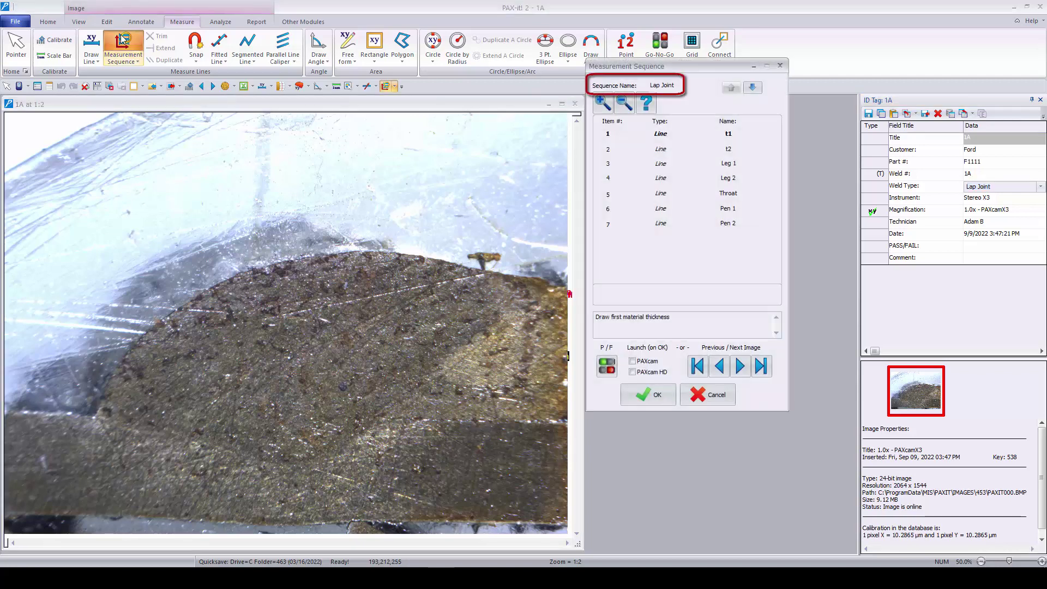
Measure t1 4.88, t2 3.93, Leg 1 10.18, Leg 2 5.43 and Throat 7.51 mm.
click(516, 288)
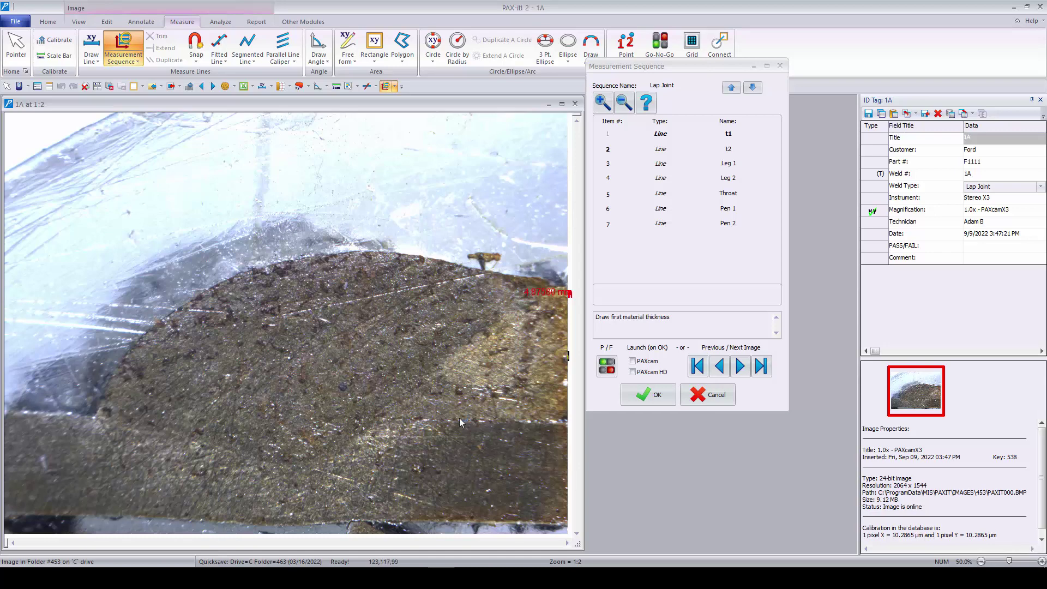
click(437, 420)
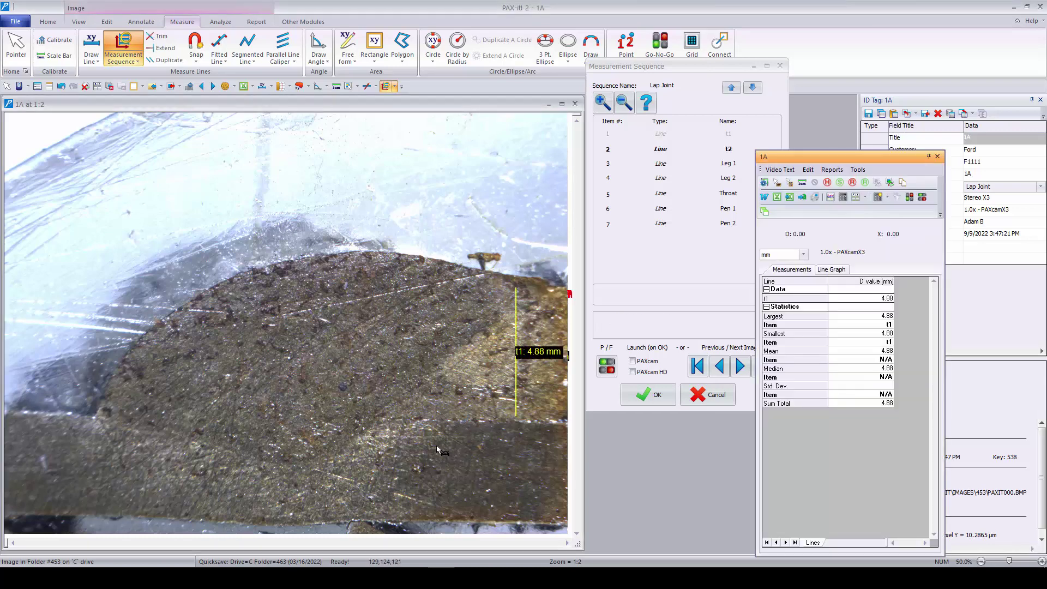
click(438, 525)
click(119, 417)
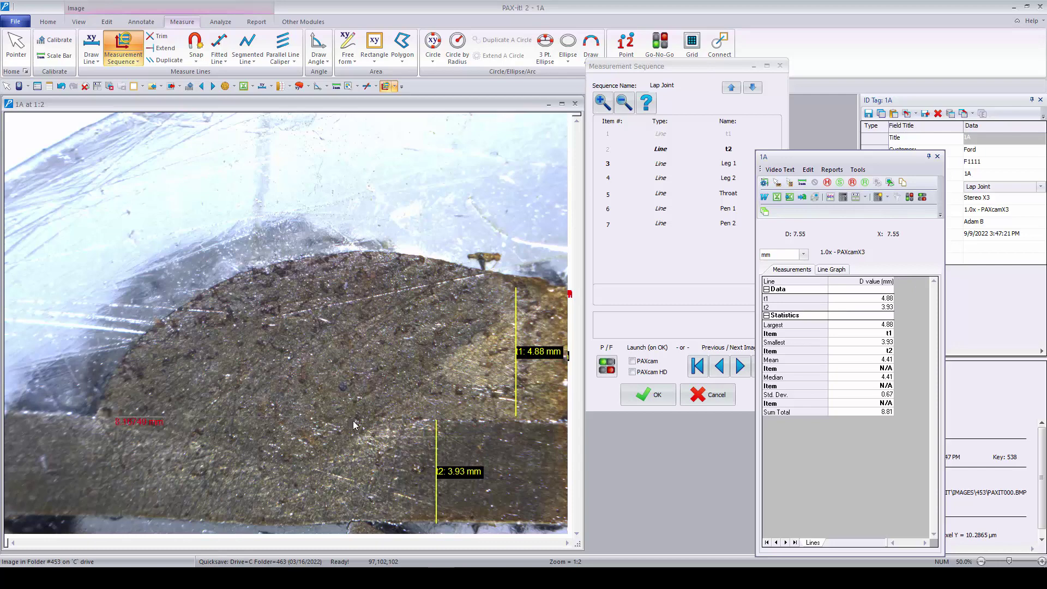
click(376, 418)
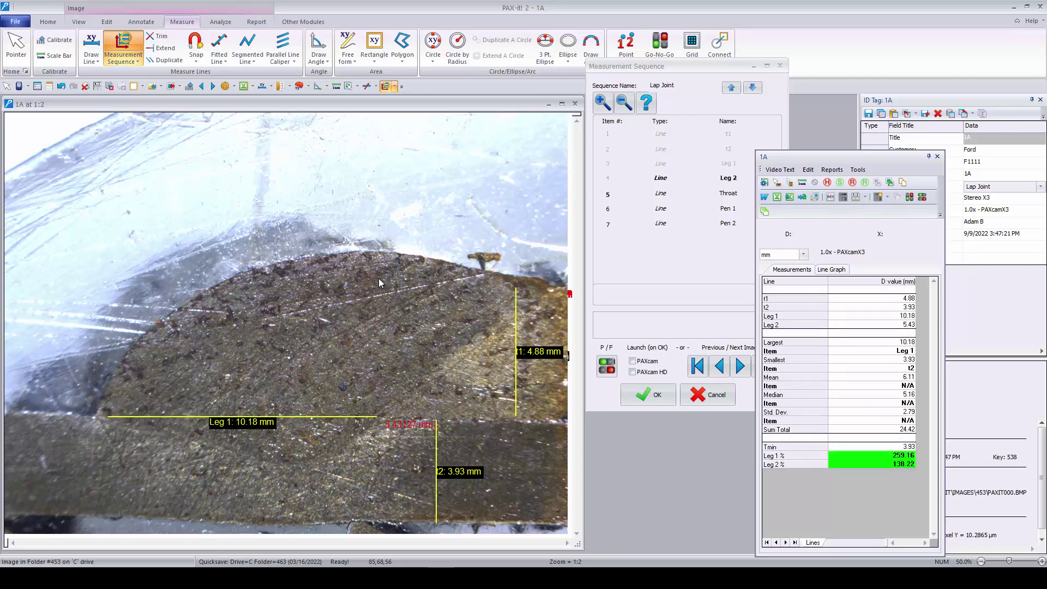
click(379, 276)
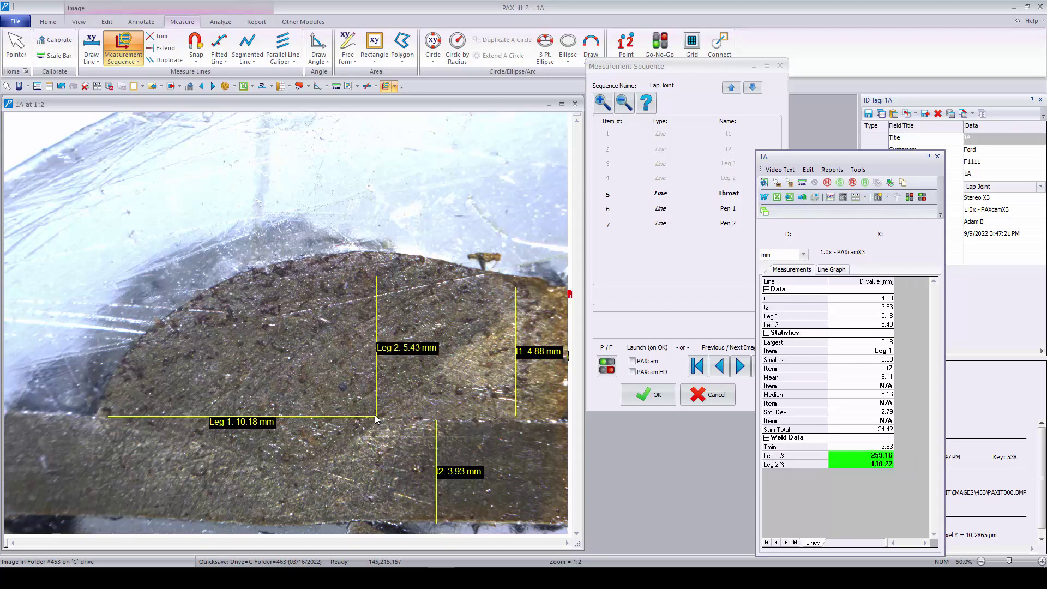
click(240, 298)
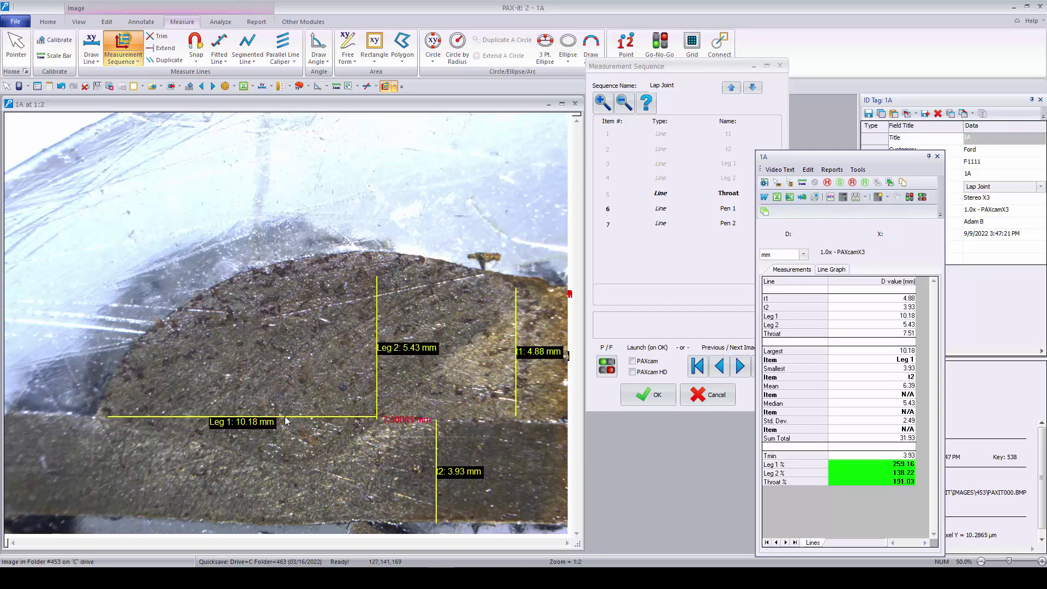
Redo Pen 1 at 1.89 mm instead of 2.88, skip Pen 2, and finish the sequence.
click(291, 495)
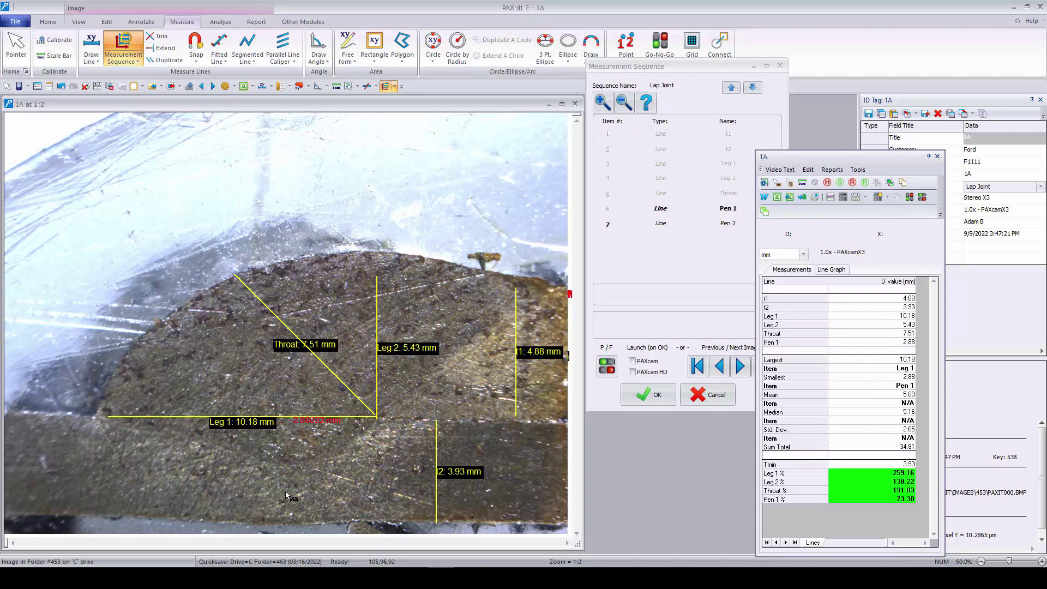
click(731, 90)
drag(288, 419, 288, 465)
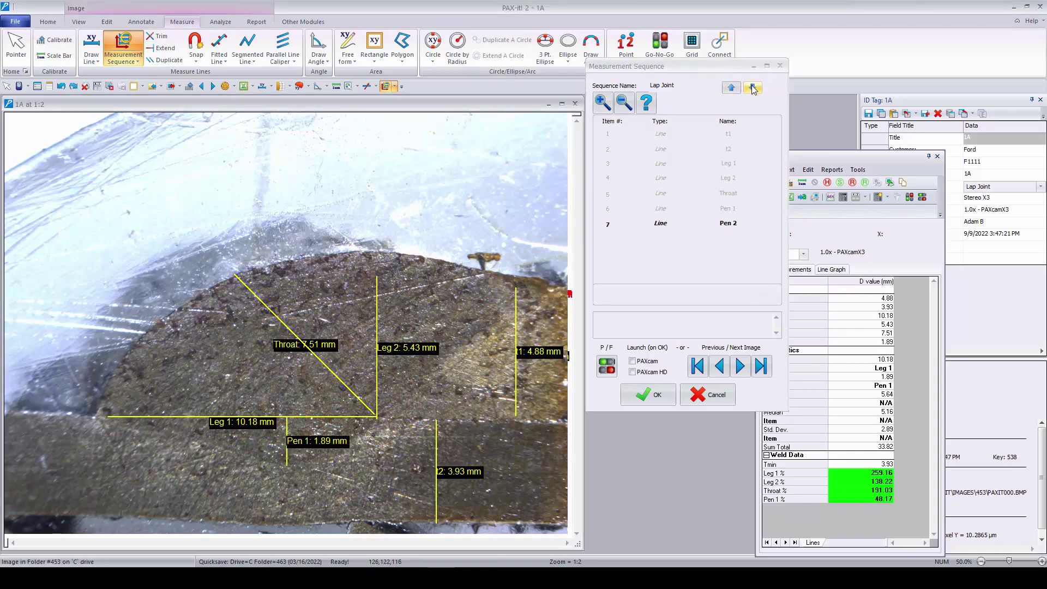
click(752, 89)
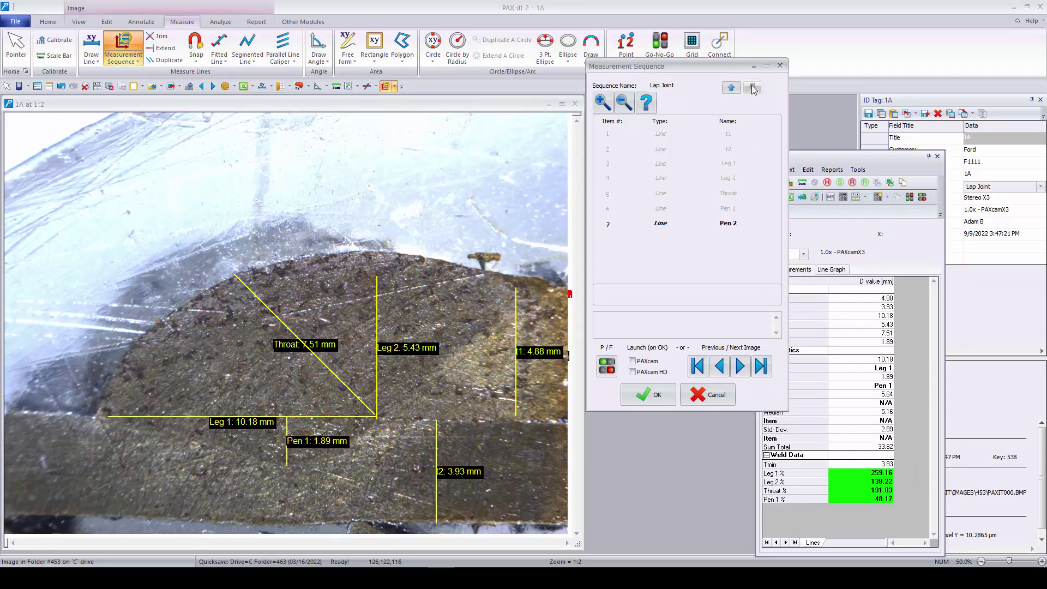
click(655, 398)
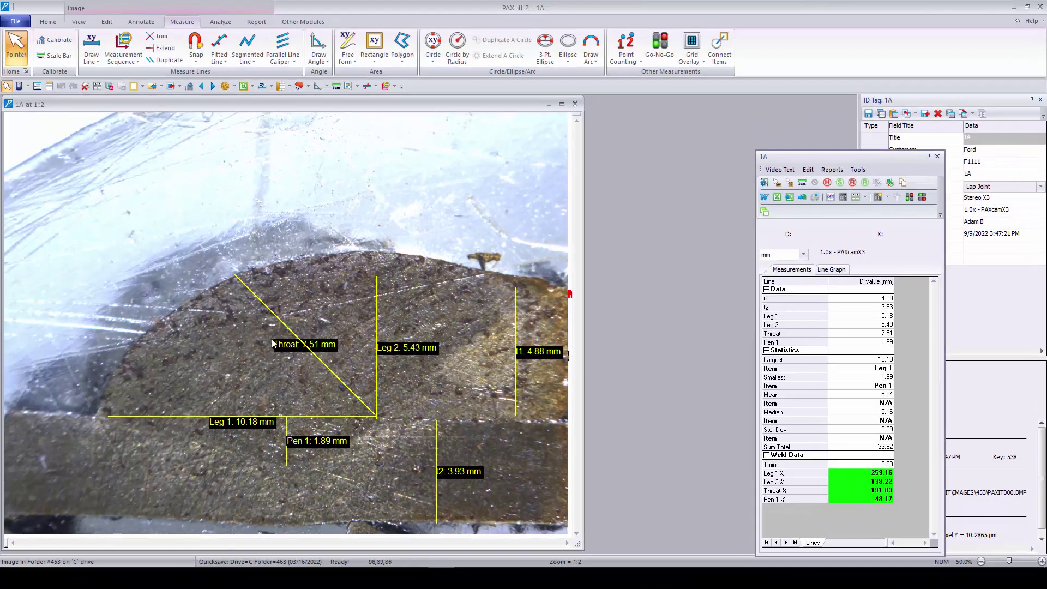
Shorten the Throat line to 1.83 mm and run Pass/Fail to mark the weld FAIL.
click(227, 274)
drag(227, 275, 343, 385)
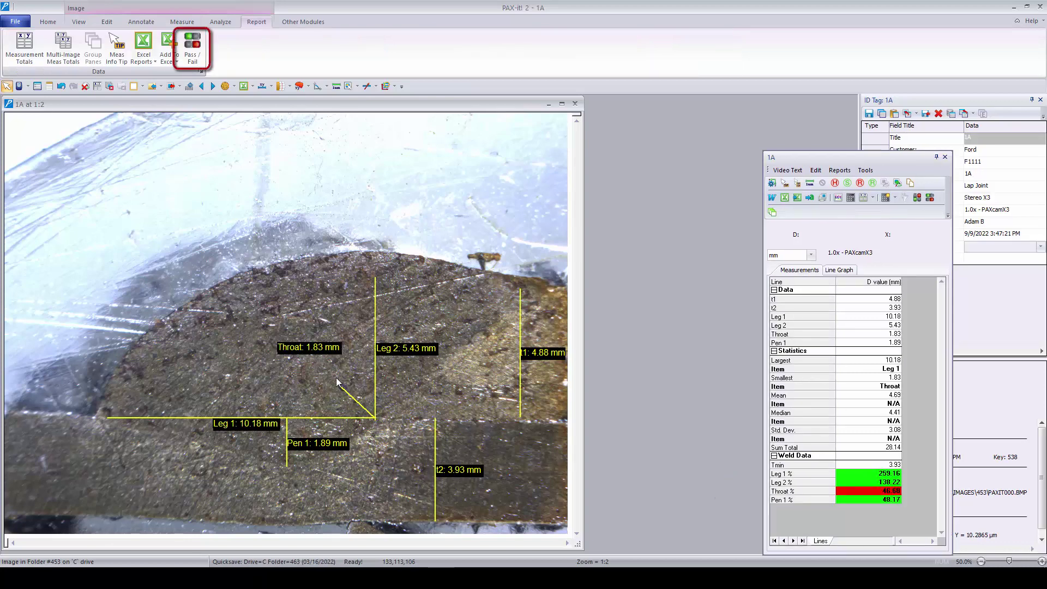
click(194, 54)
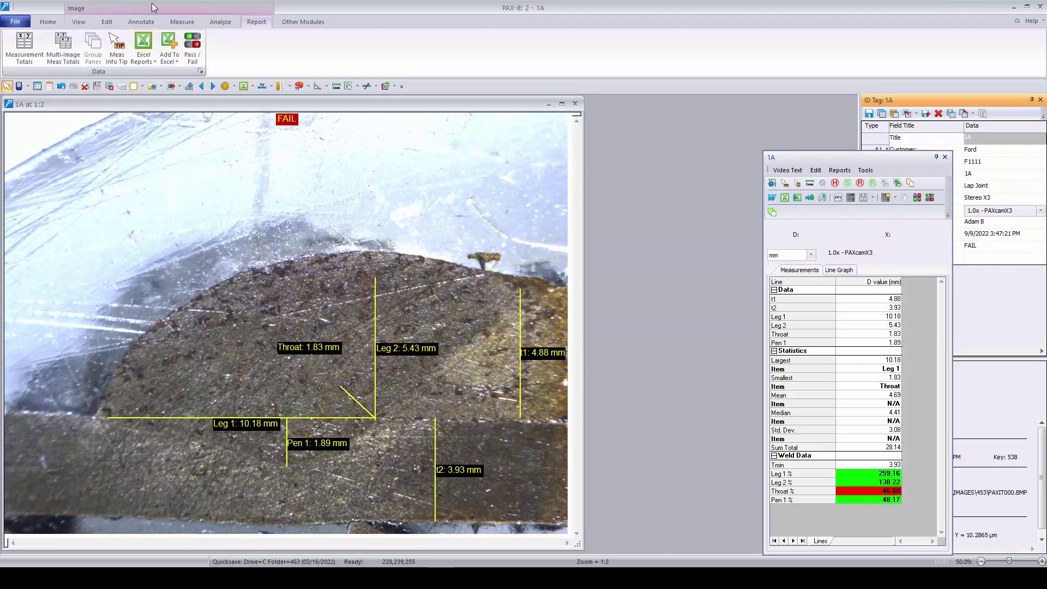
click(48, 22)
Email 1A-35.BMP to the colleague with the message 'Here's a failing weld'.
click(625, 55)
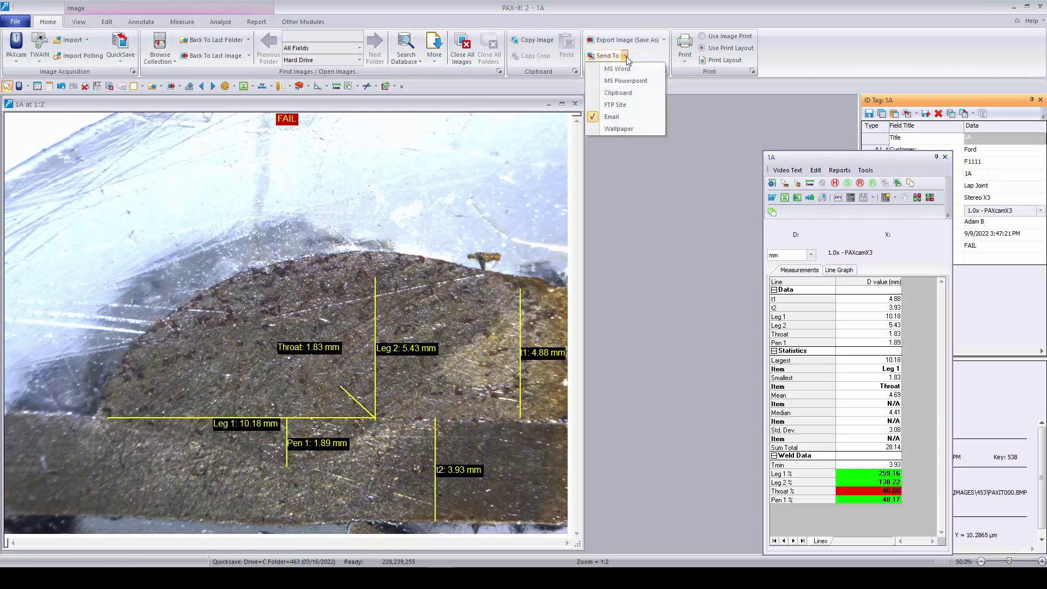
click(616, 56)
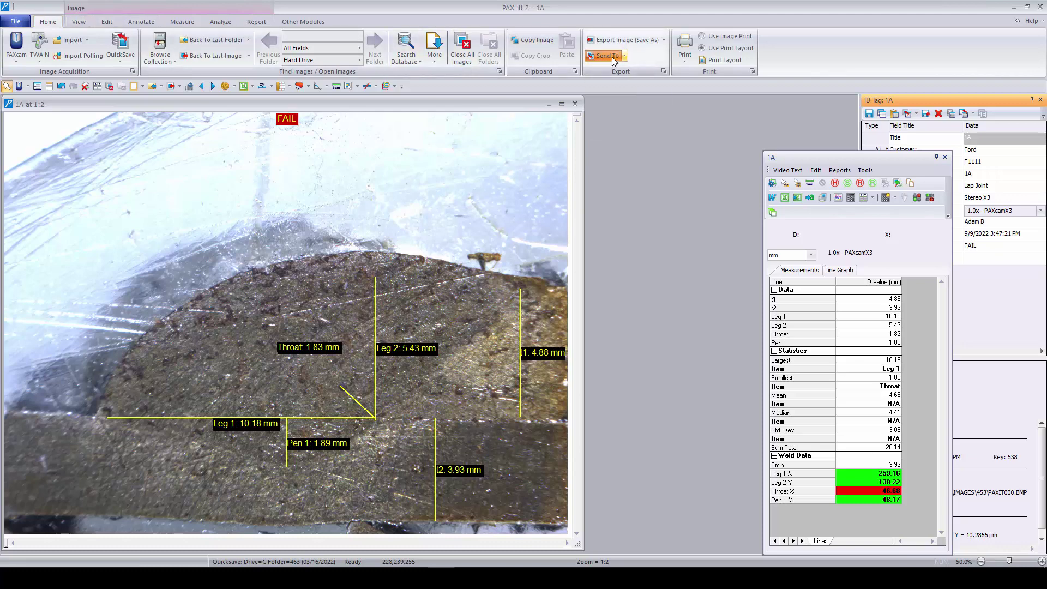
text(chris)
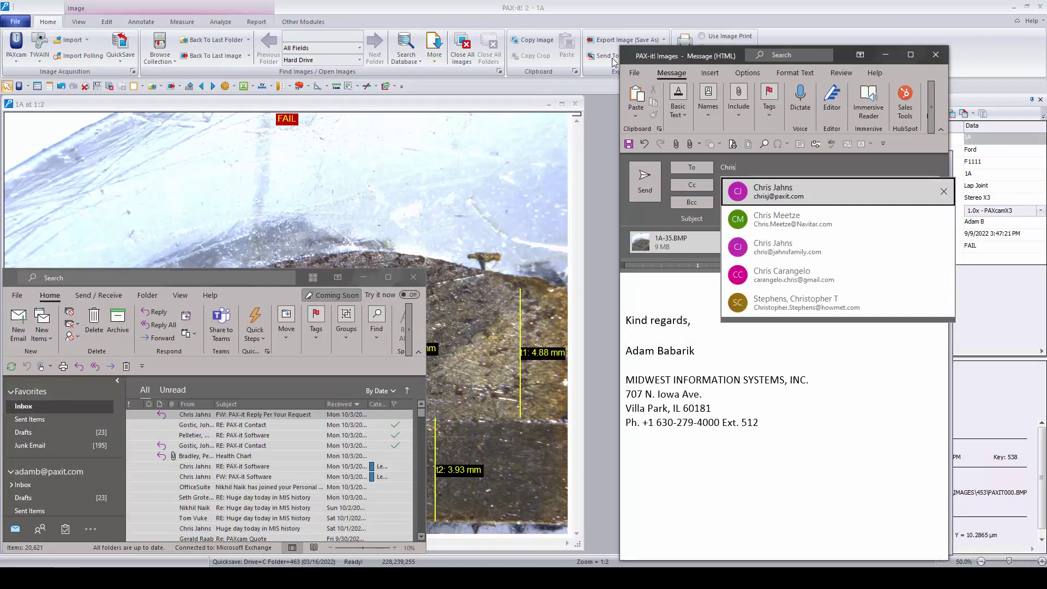
key(Return)
click(714, 289)
text(Here's a failing weld)
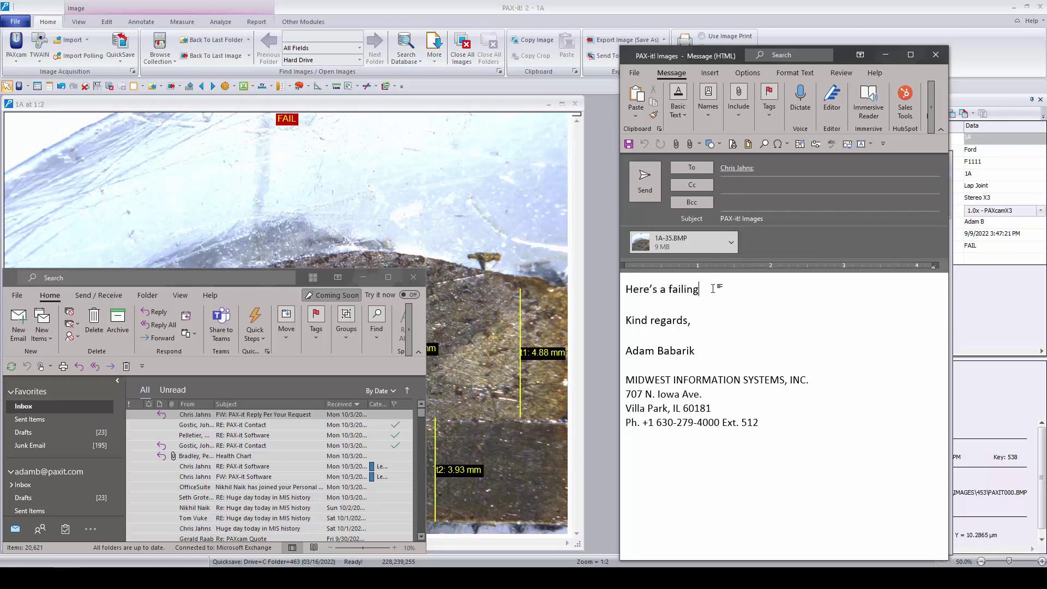
click(645, 180)
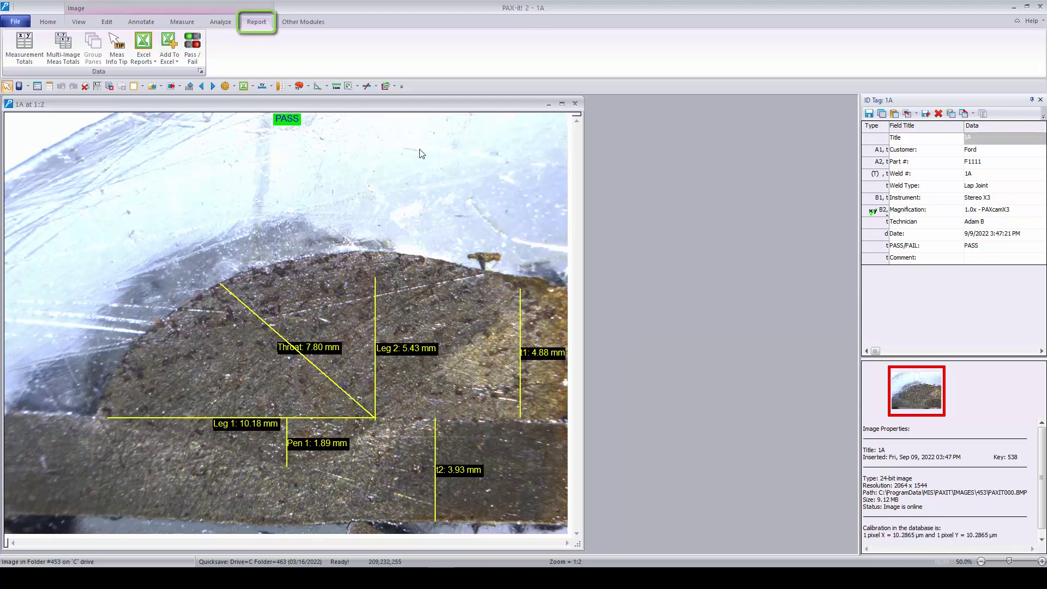
Create an Excel report of the measured weld image.
click(143, 44)
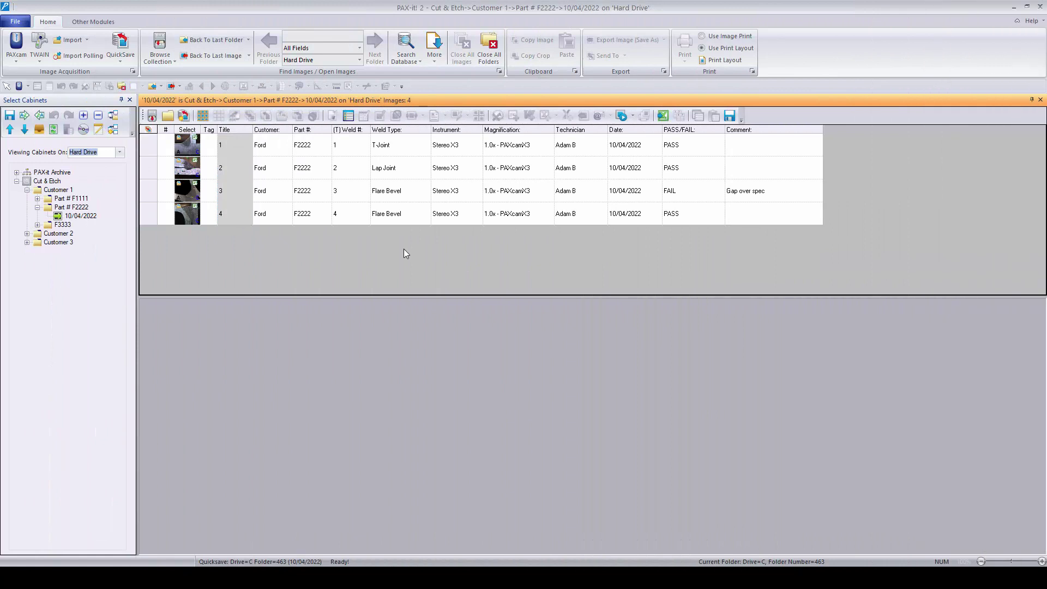
Select all four F2222 weld images.
click(191, 147)
click(189, 166)
click(189, 194)
click(187, 213)
Set the report output to Excel and generate it from a welding template.
click(445, 116)
mouse_move(461, 131)
click(545, 145)
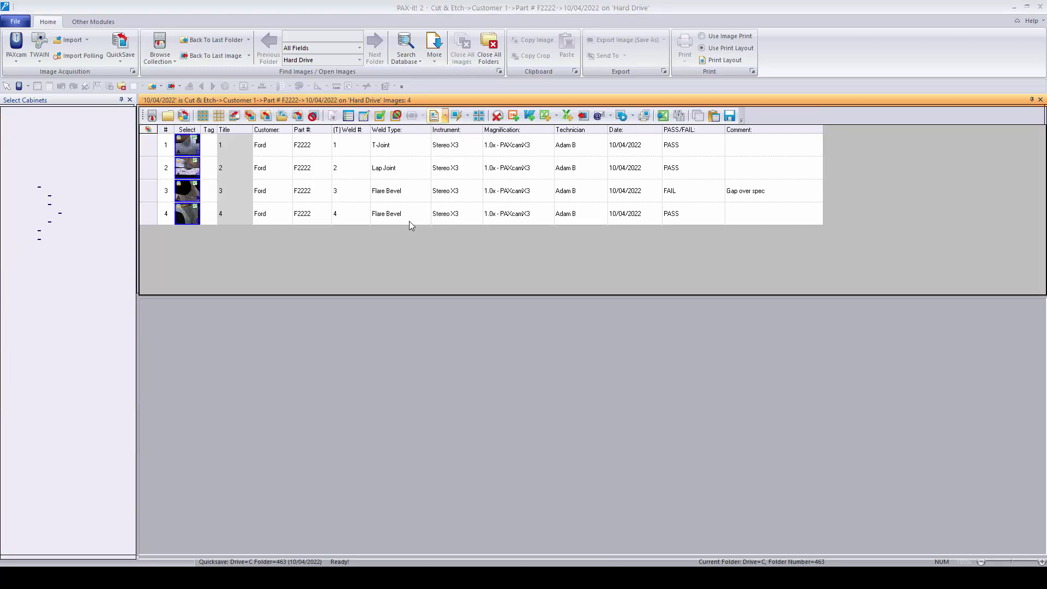
double_click(464, 222)
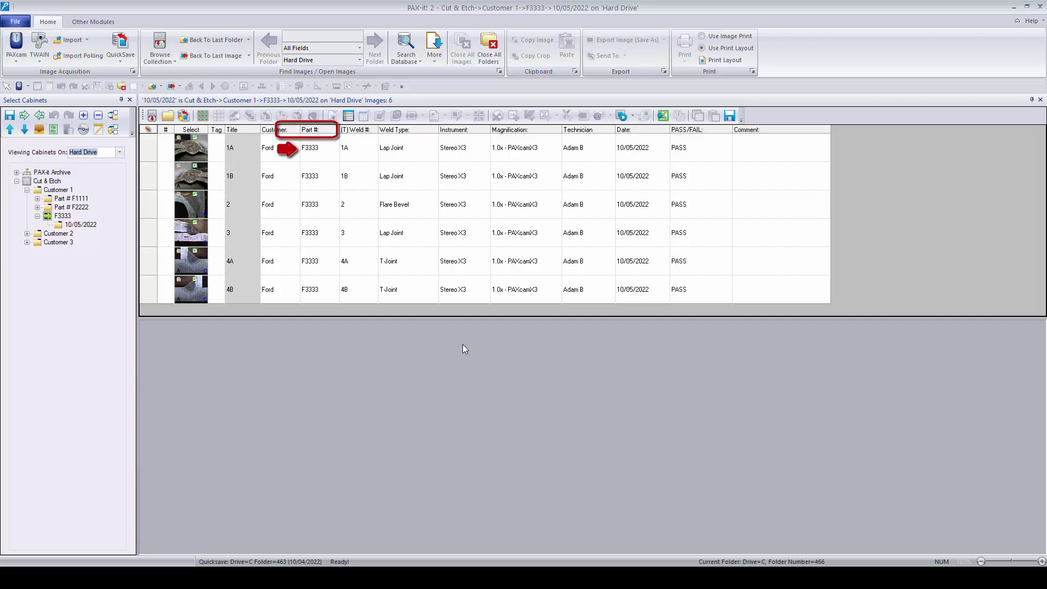
Select all six F3333 weld images and close the browse window.
click(202, 115)
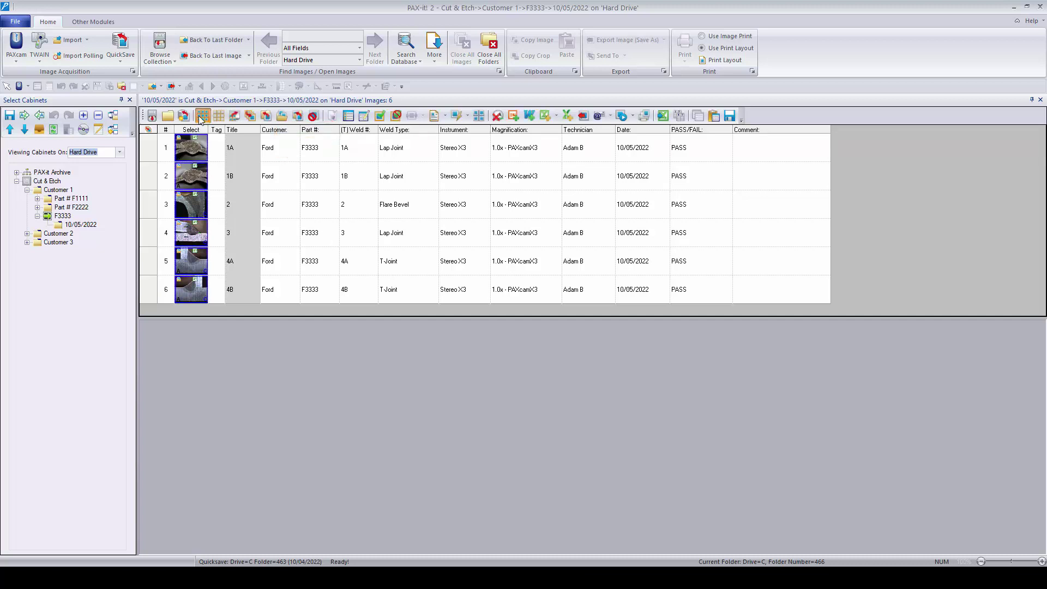
click(433, 116)
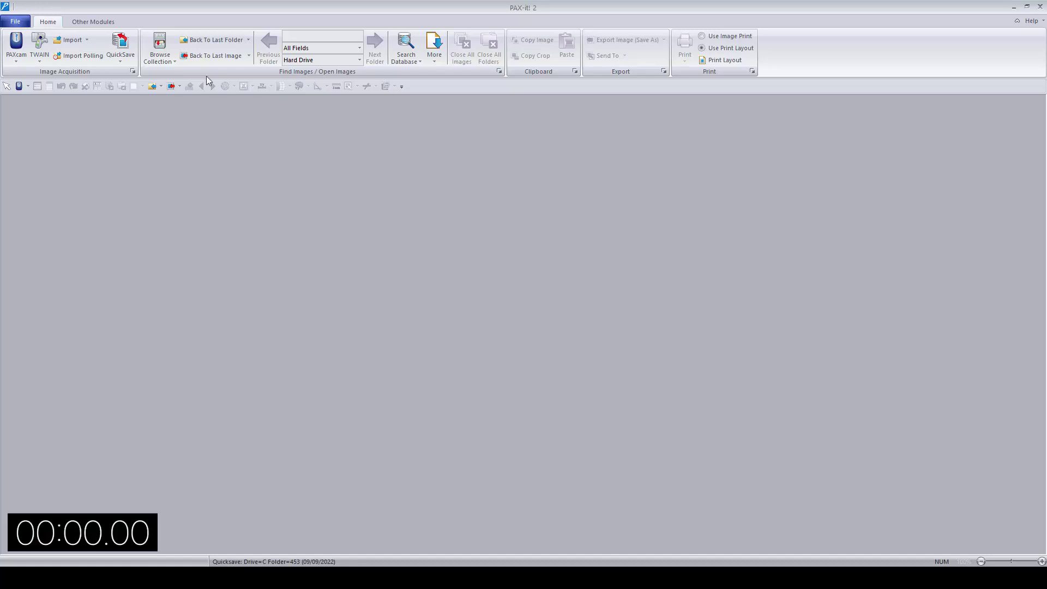
Capture a PAXcam still and save it tagged Weld # 1A, Lap Joint, with the technician.
click(16, 46)
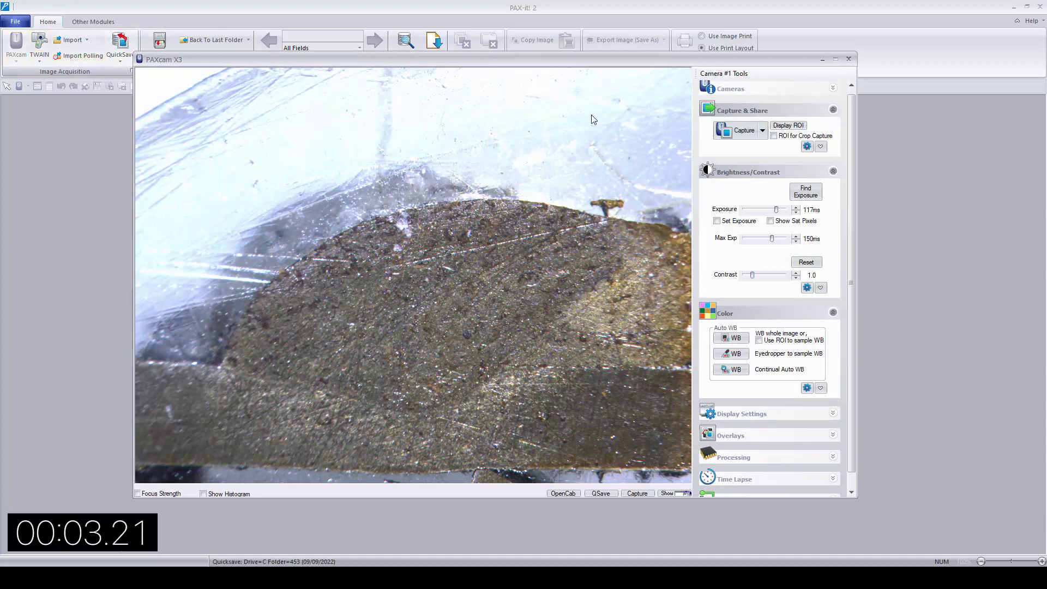
click(749, 132)
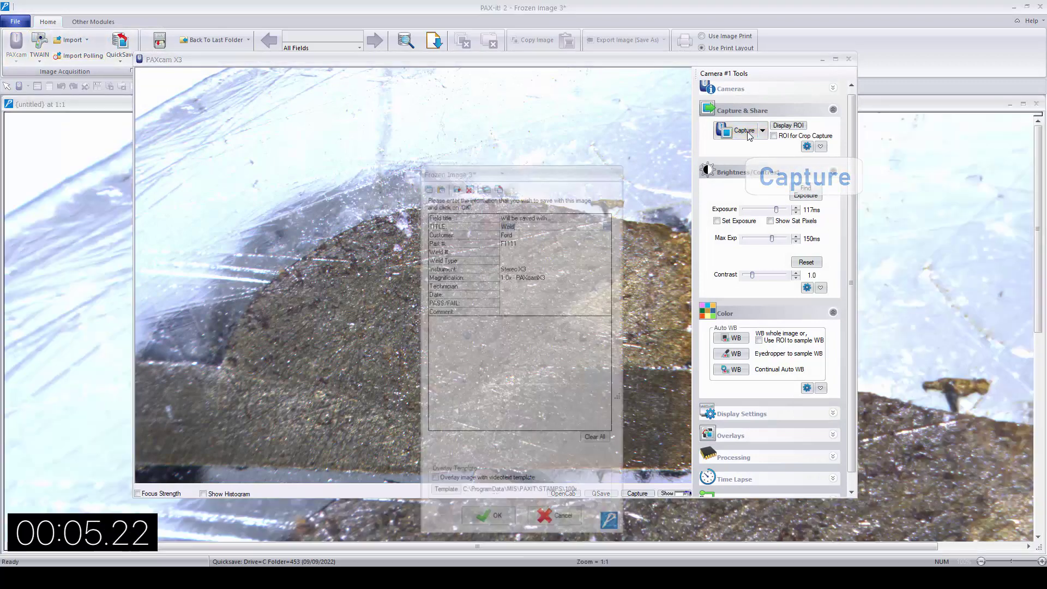
click(602, 253)
click(601, 258)
click(603, 259)
click(600, 276)
click(600, 285)
click(600, 284)
click(594, 297)
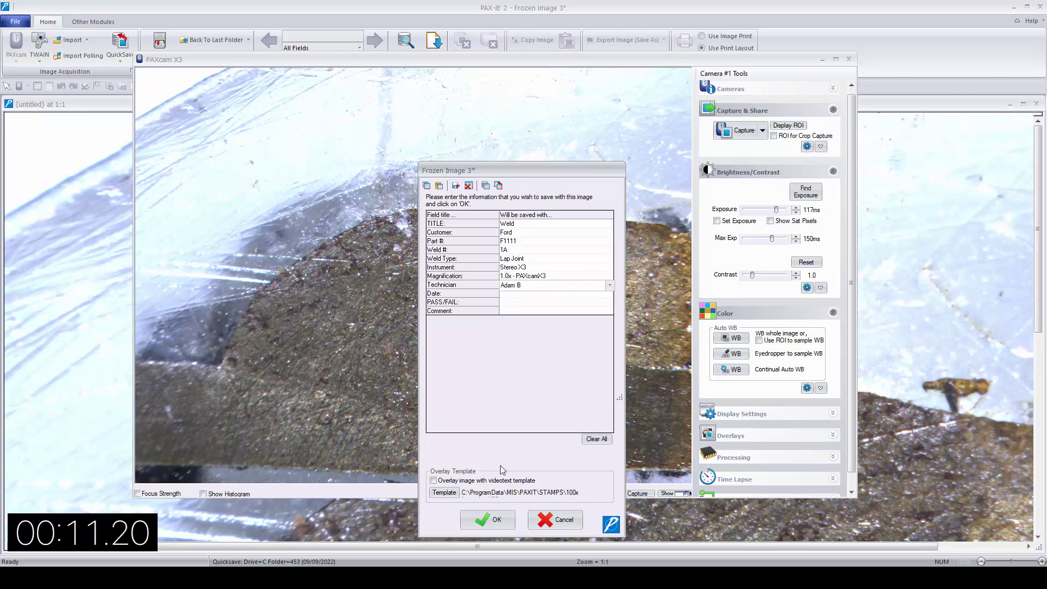
click(488, 520)
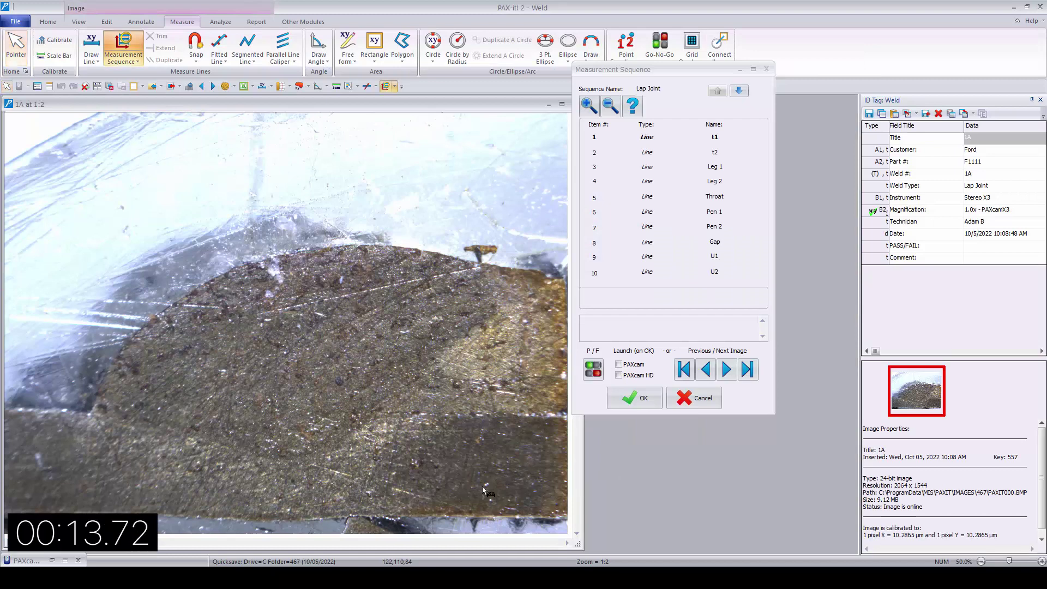
Measure t1, t2, Leg 1 (10.12), Leg 2, Throat (7.74 mm) and Pen 1 on weld 1A.
drag(547, 280, 547, 392)
click(544, 411)
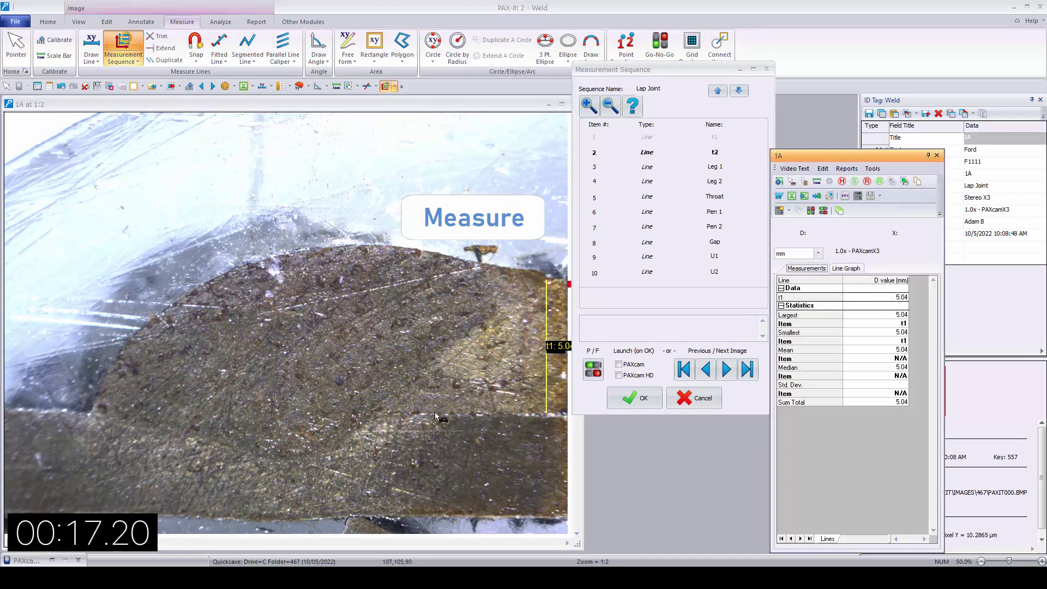
click(435, 515)
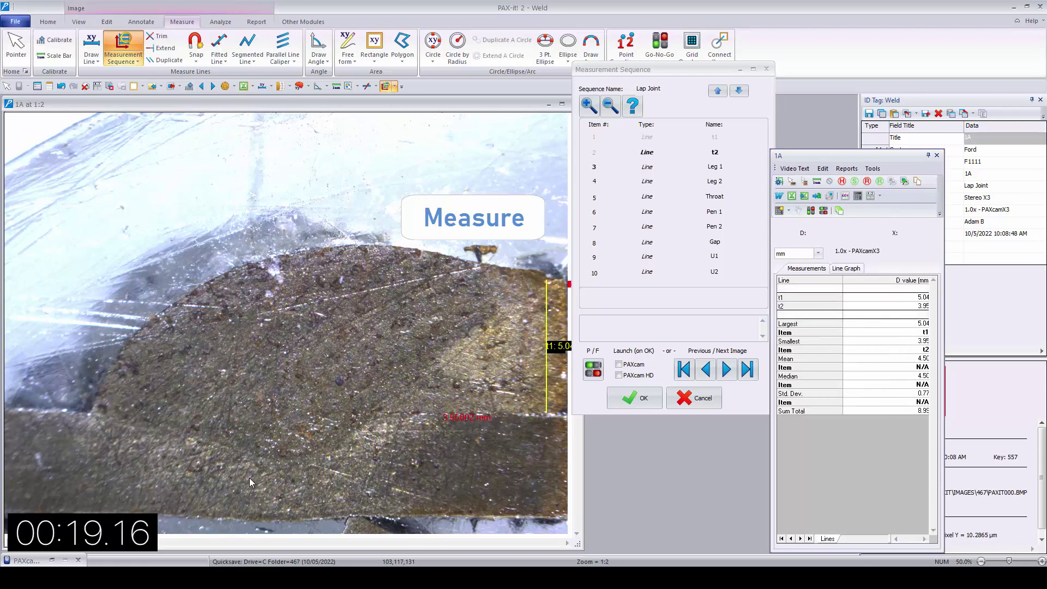
click(106, 415)
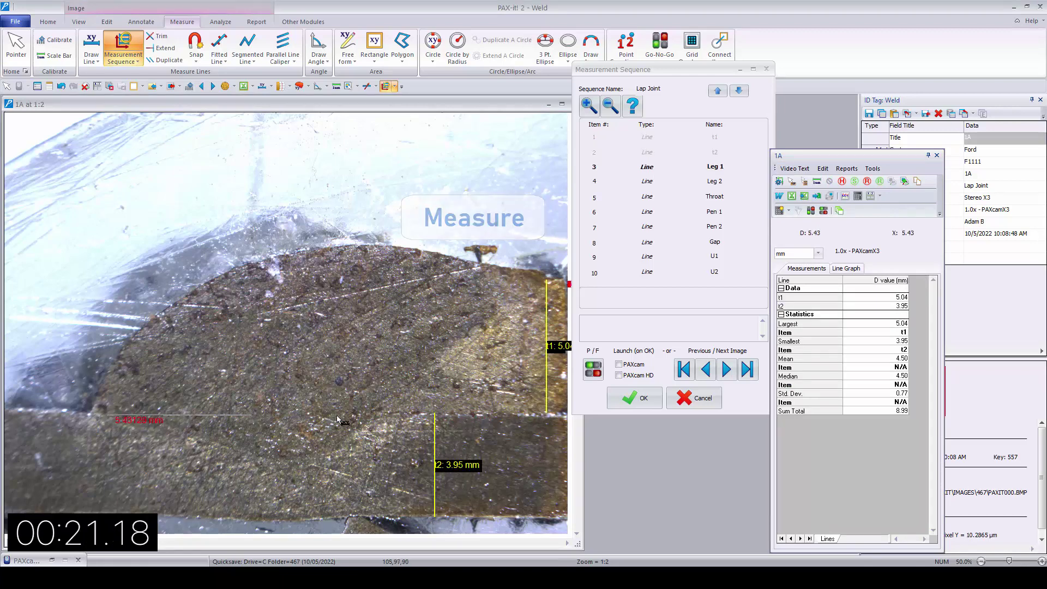
click(376, 418)
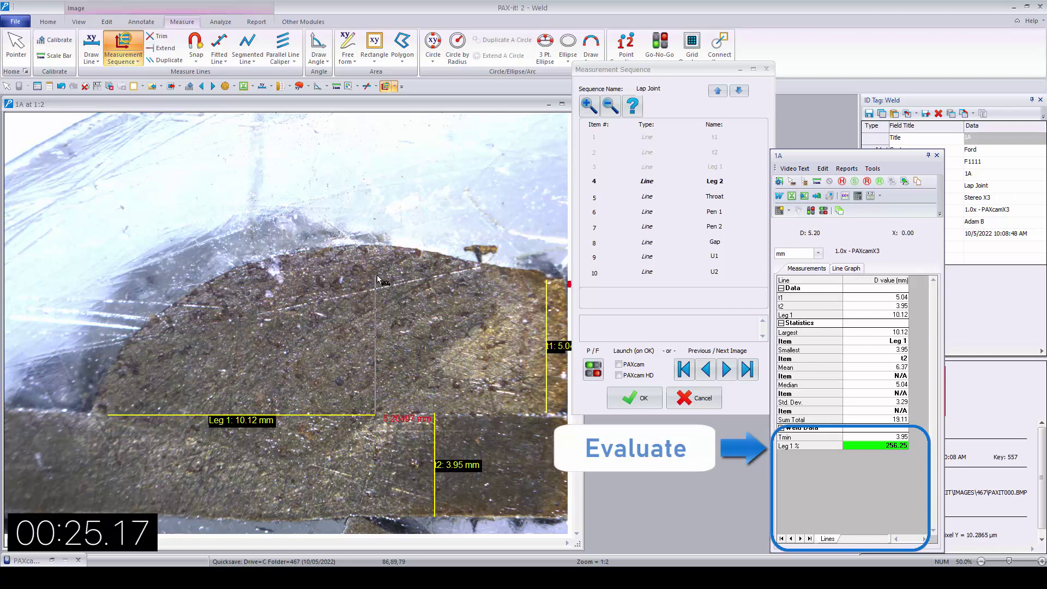
click(375, 277)
click(376, 414)
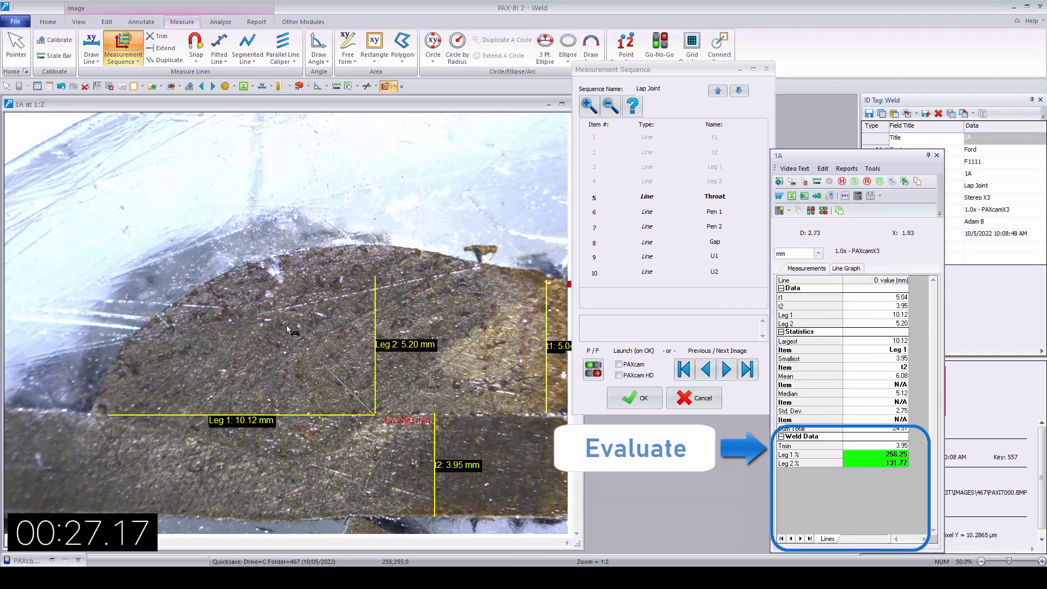
click(236, 267)
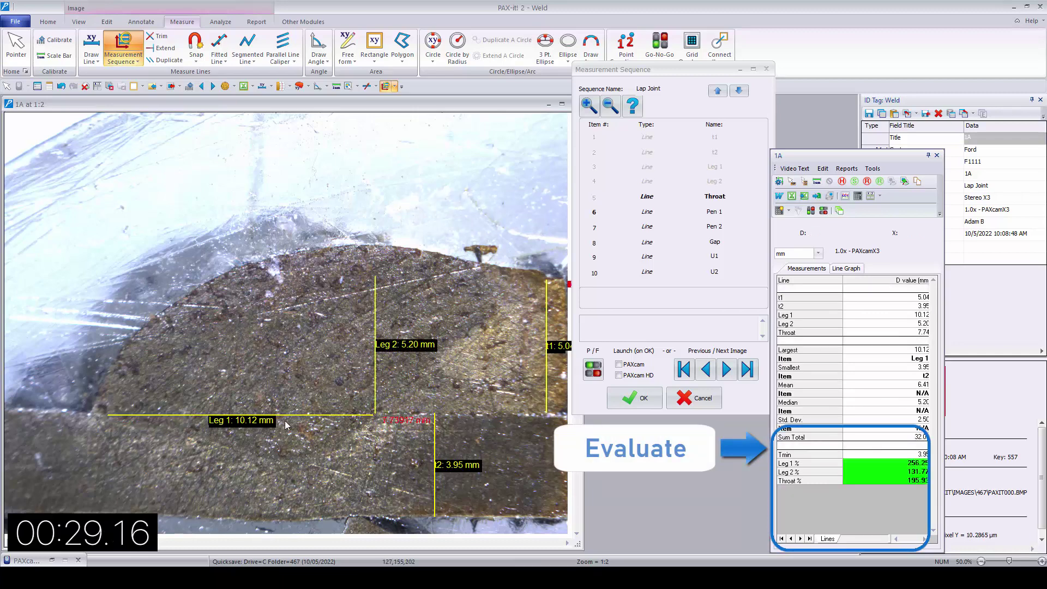
click(284, 460)
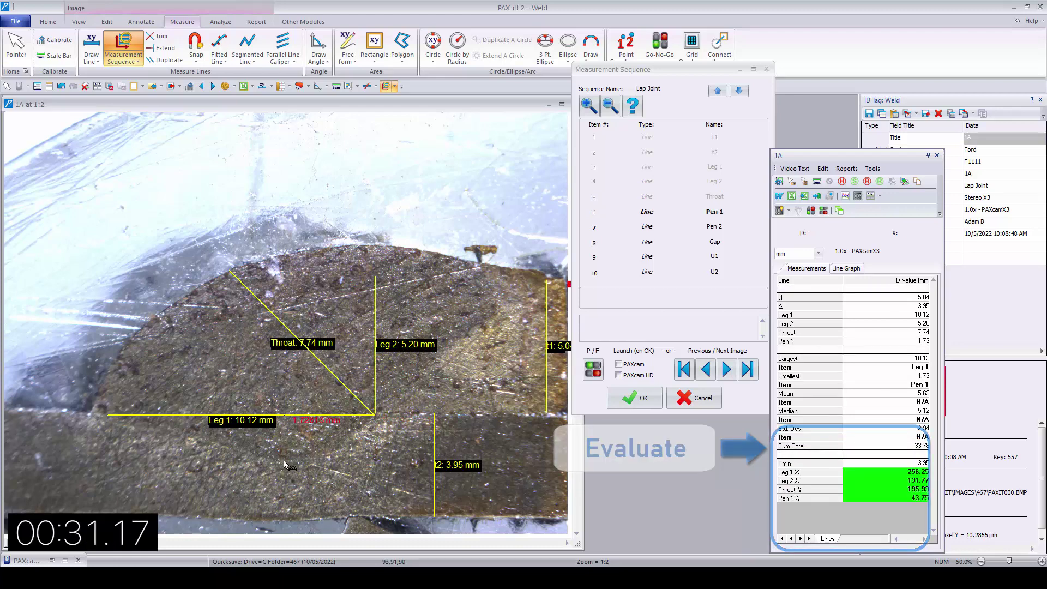
Skip Pen 2, Gap, U1 and U2, mark the weld PASS, and generate its Excel report.
click(733, 91)
click(733, 91)
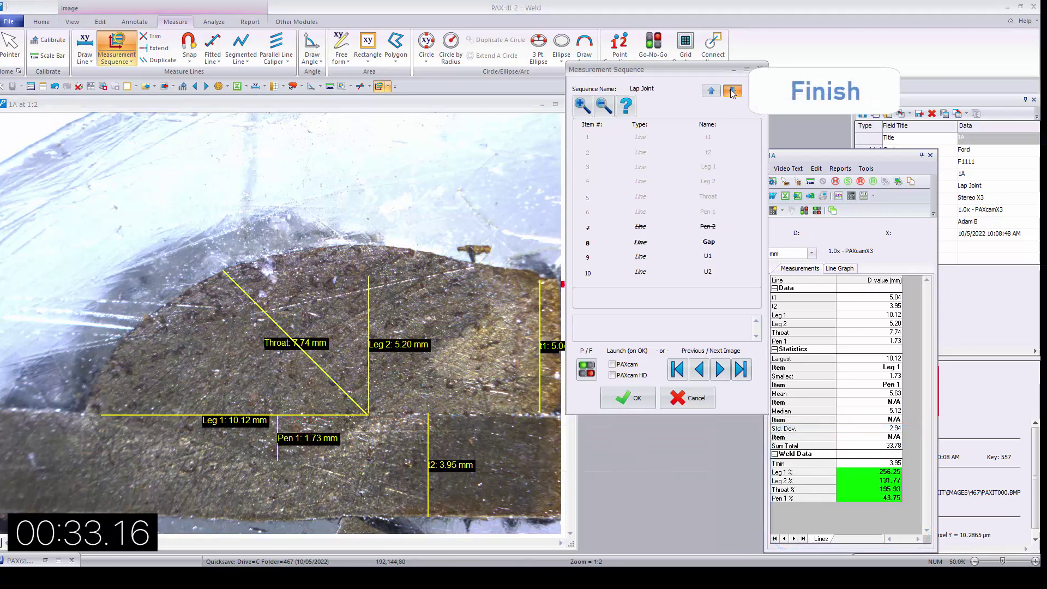
click(733, 91)
click(733, 91)
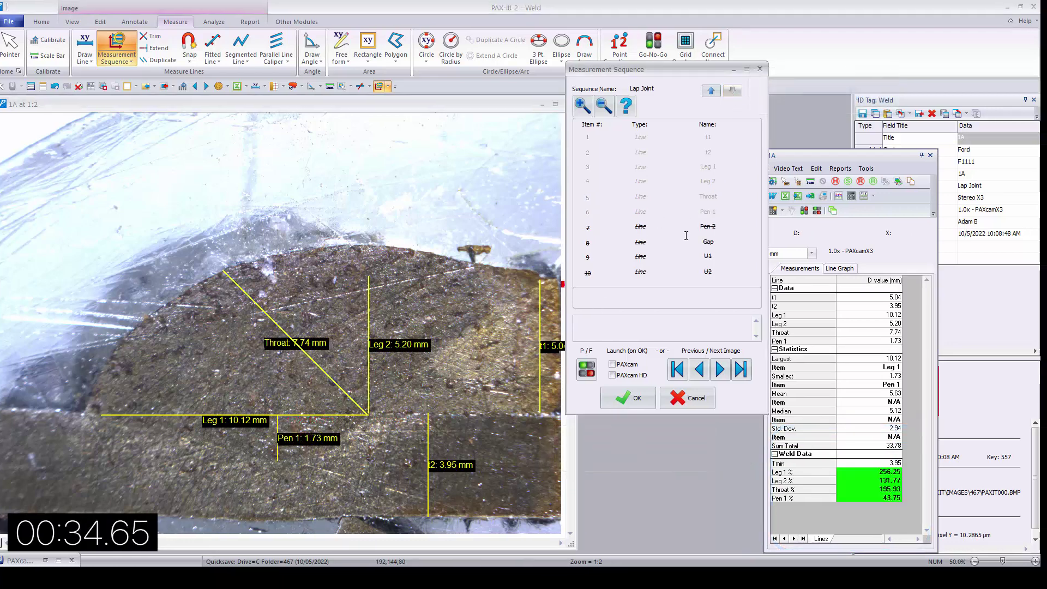
click(593, 371)
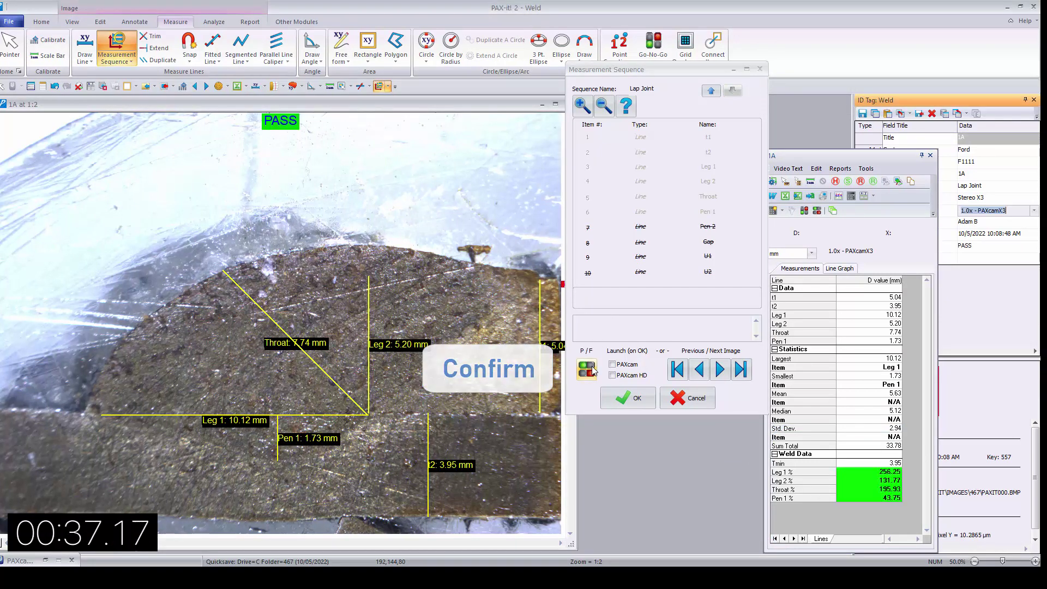
click(620, 400)
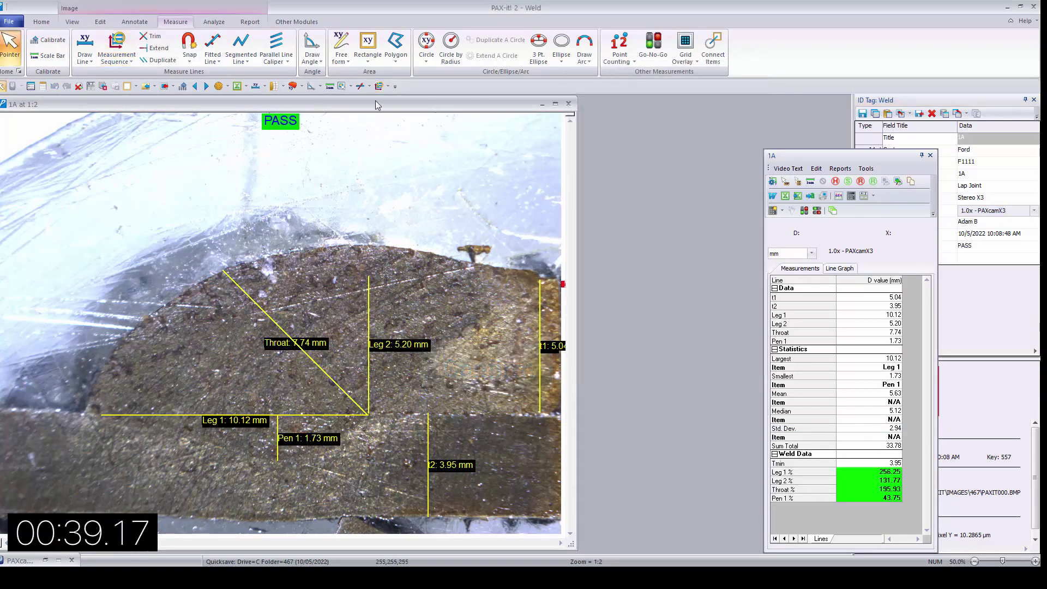
click(237, 87)
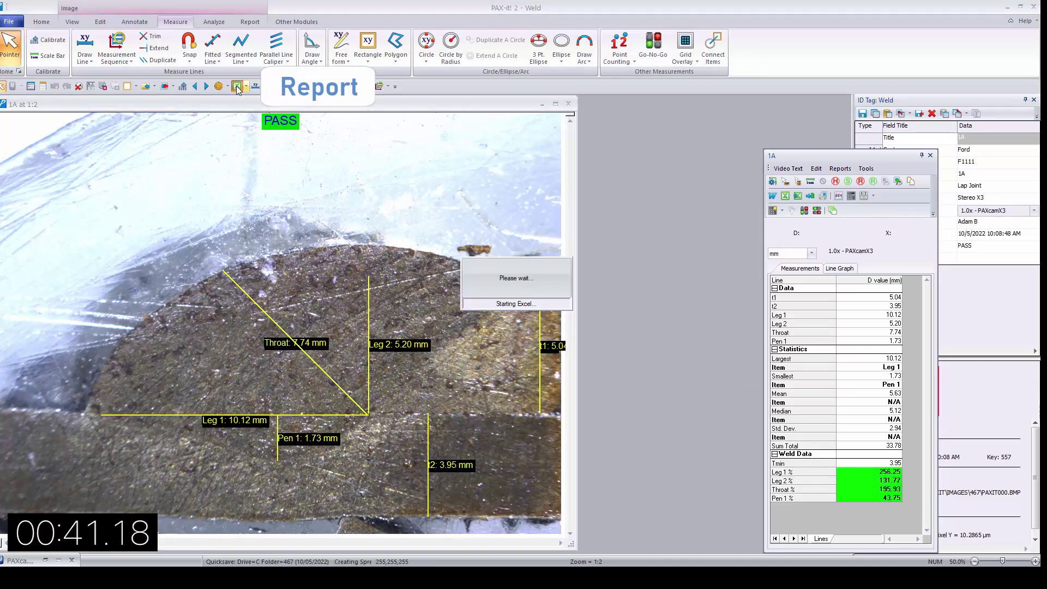